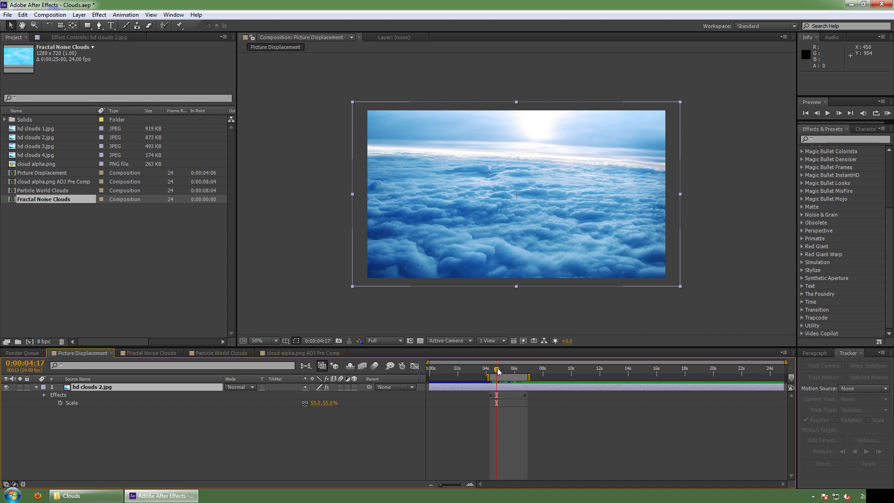
Step: Replace the hd clouds 2.jpg layer in the Picture Displacement composition with a fresh copy from the project
mouse_move(501, 371)
left_mouse_down()
mouse_move(523, 371)
mouse_move(500, 370)
left_mouse_up()
left_click(83, 387)
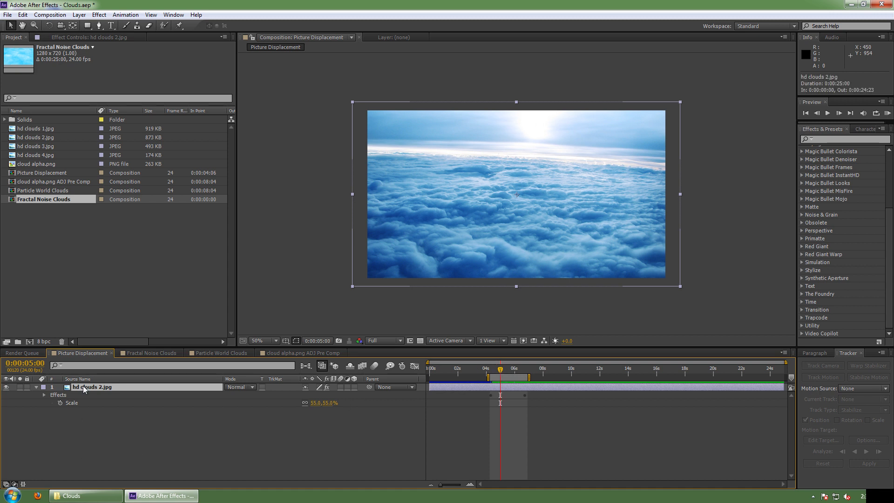
key("Delete")
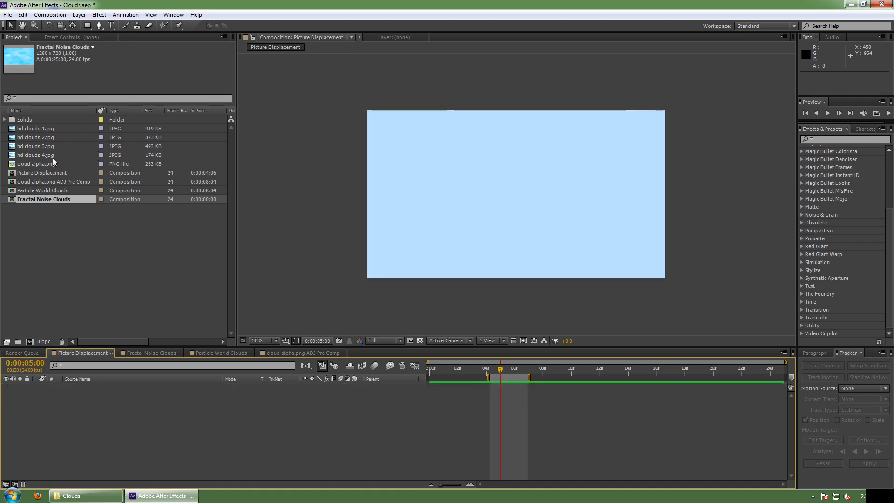
left_click_drag(35, 138, 72, 411)
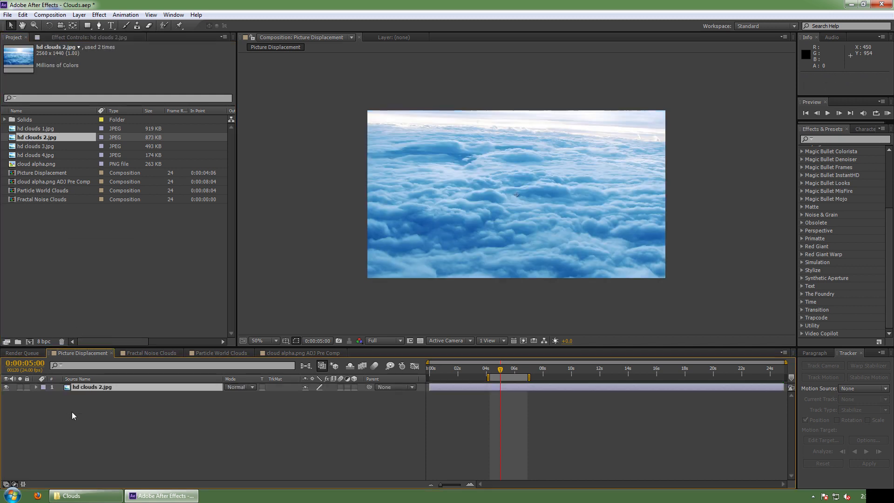
Step: Scale the new hd clouds 2.jpg layer to 55%
left_click(82, 388)
key("s")
left_click_drag(318, 395, 294, 441)
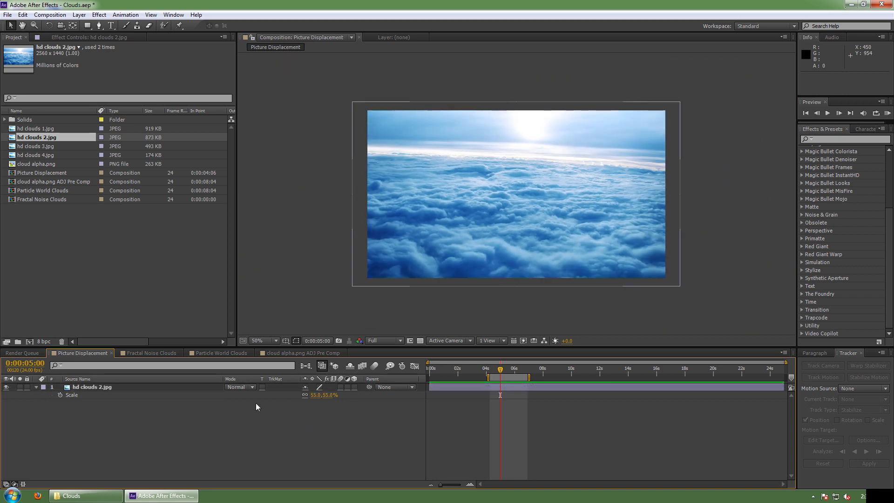
Step: Apply the Displacement Map effect to the hd clouds 2.jpg layer
left_click(91, 388)
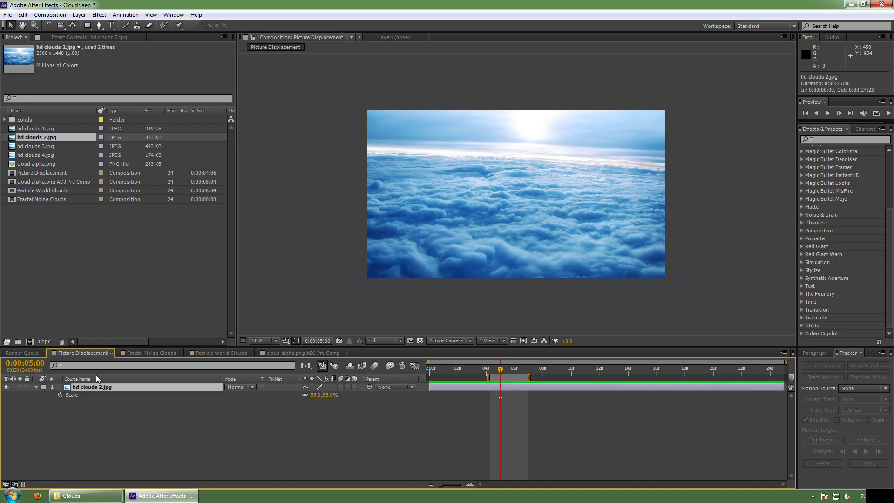
left_click(99, 14)
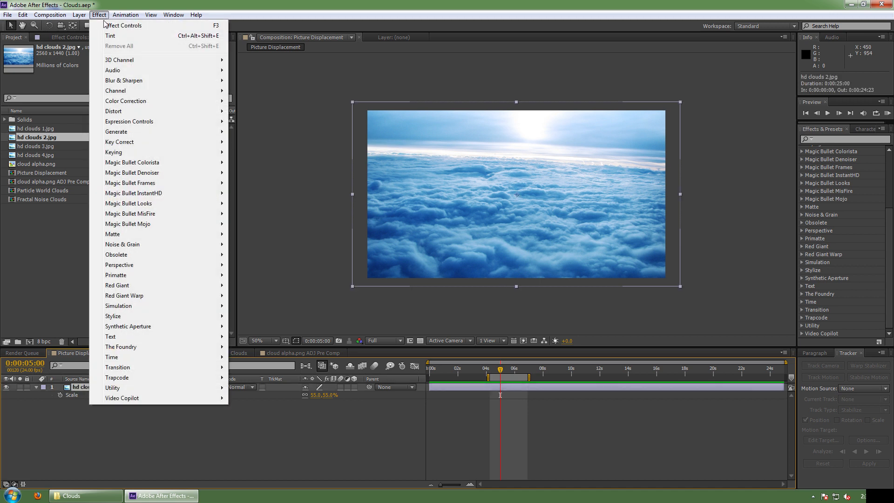
mouse_move(114, 116)
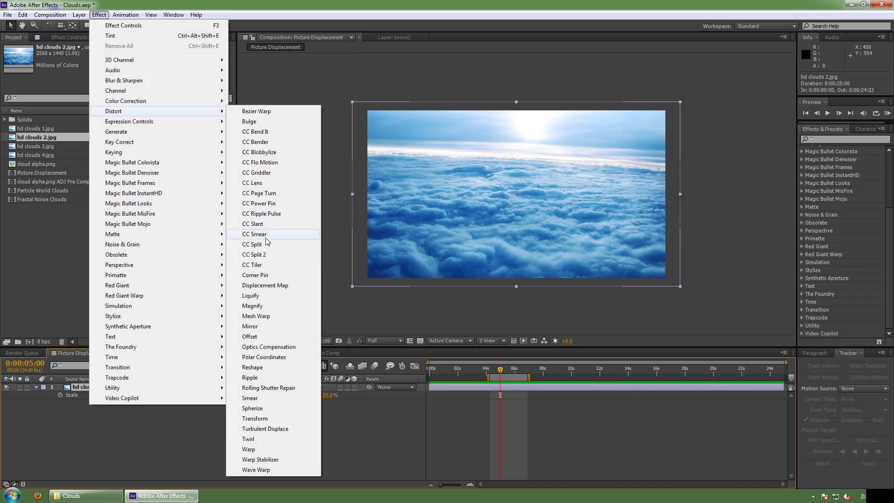
left_click(269, 288)
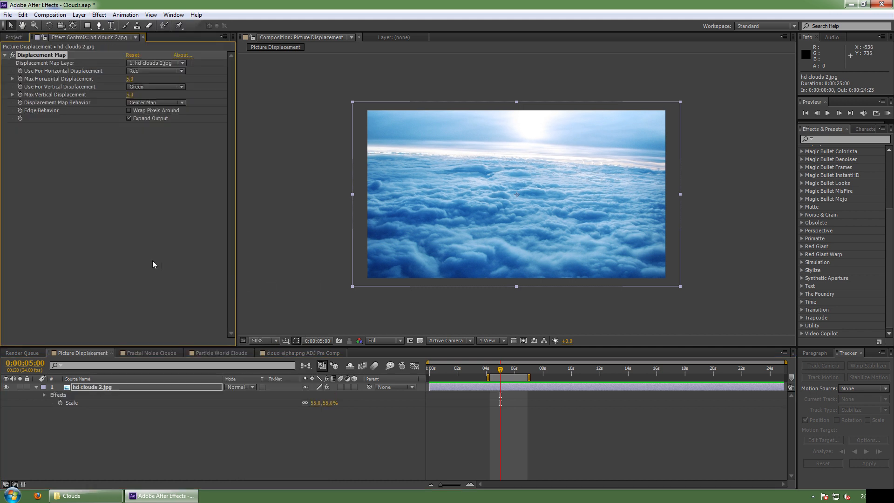
Step: Set horizontal displacement to use Luminance and keyframe Max Horizontal Displacement at 10 at 0:00:04:15, with a different value at 0:00:06:05
left_click_drag(499, 374, 495, 373)
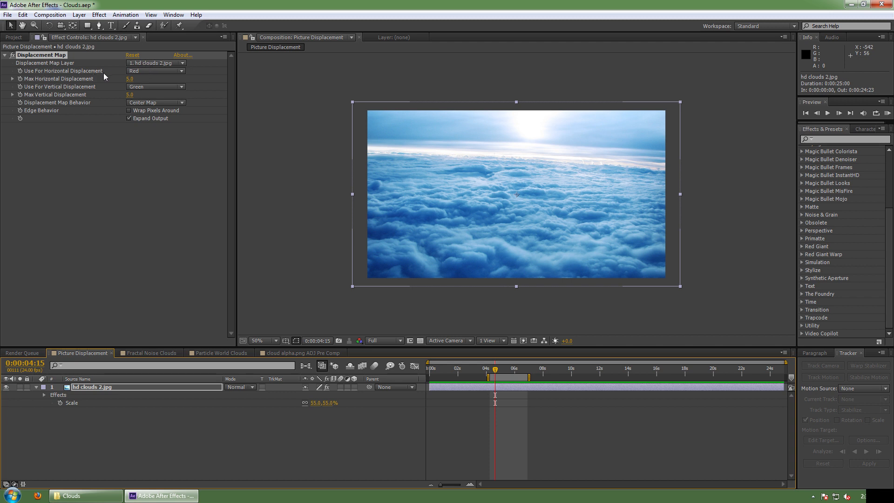
left_click(138, 72)
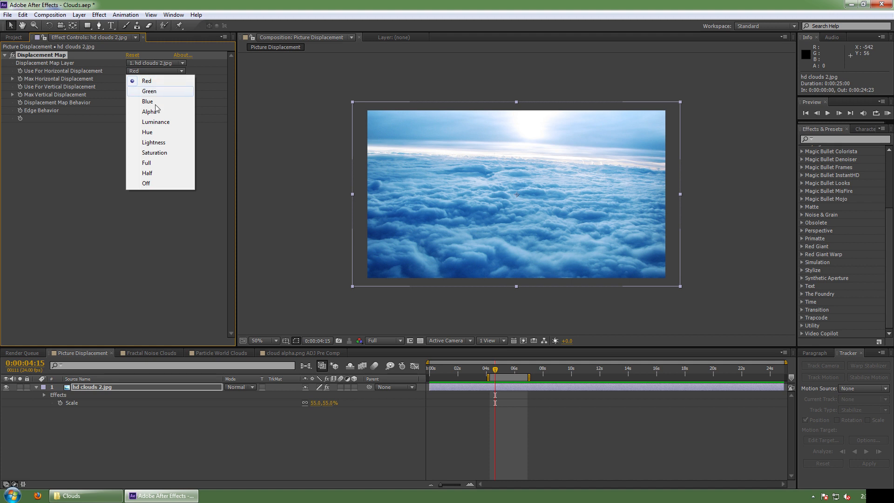
left_click(152, 122)
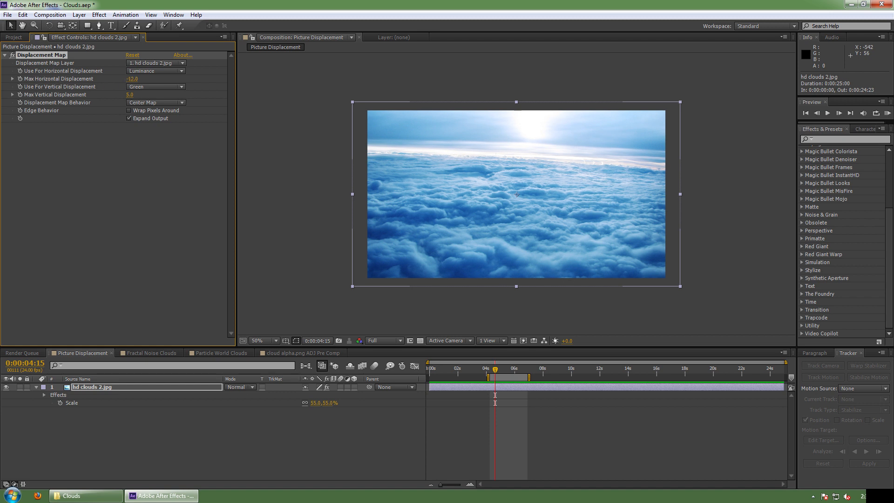
left_click_drag(131, 79, 145, 97)
left_click_drag(498, 371, 517, 371)
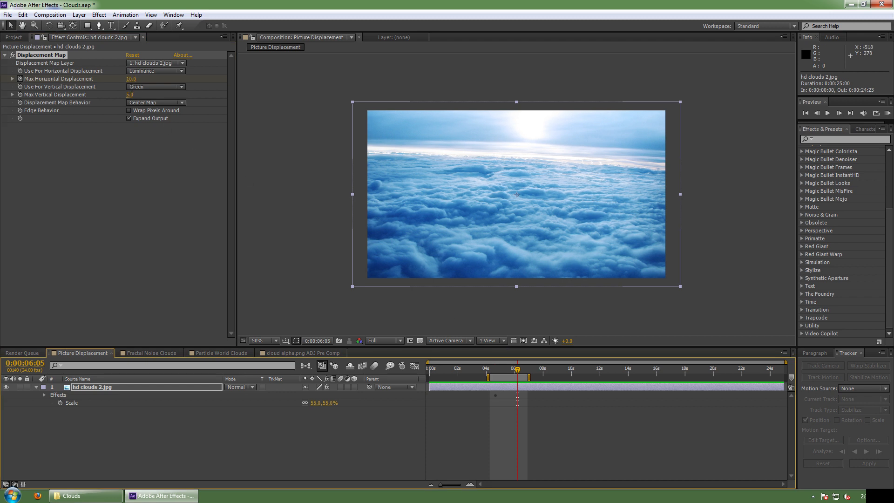
mouse_move(517, 370)
left_mouse_down()
mouse_move(495, 370)
mouse_move(519, 377)
mouse_move(504, 378)
left_mouse_up()
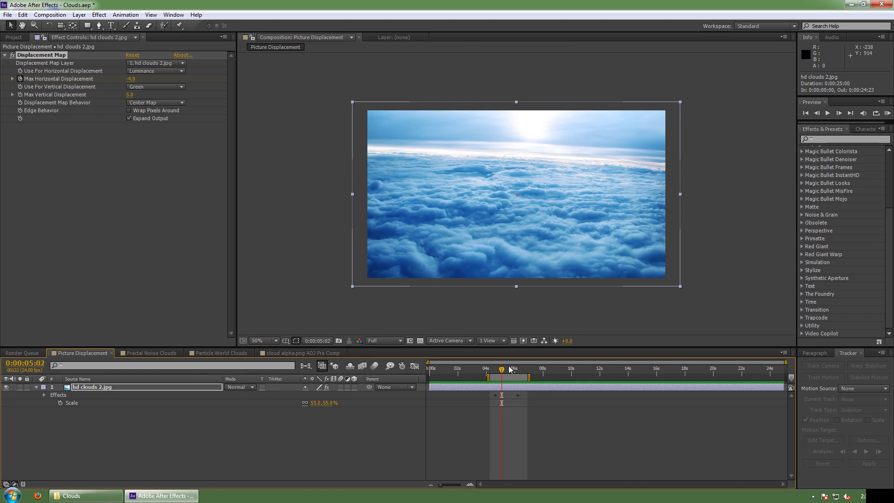
Step: Delete the camera, Fractal Noise and Sky Background layers from the Fractal Noise Clouds composition
left_click(131, 353)
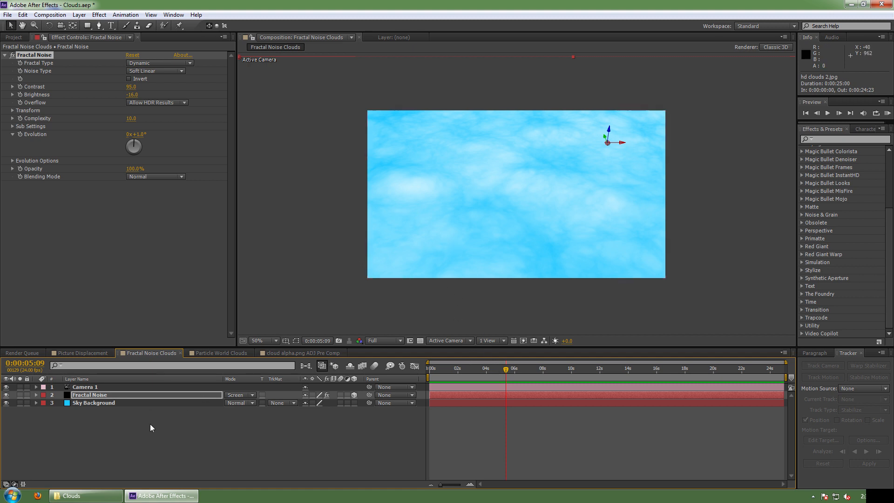
left_click_drag(150, 423, 76, 388)
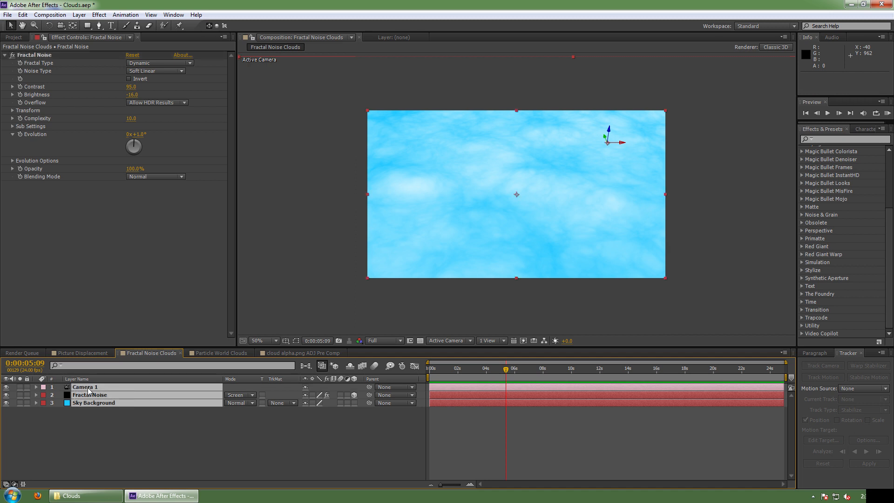
key("Delete")
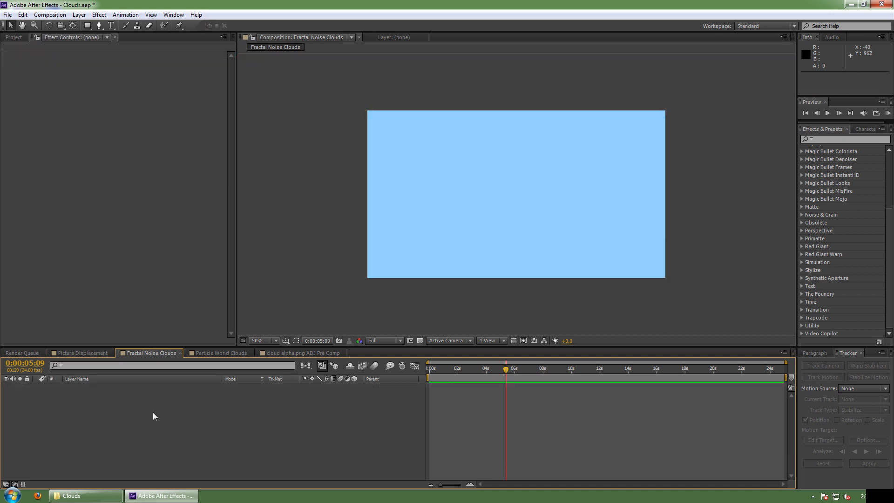
Step: Create a black solid layer in the Fractal Noise Clouds composition
left_click(78, 15)
mouse_move(167, 27)
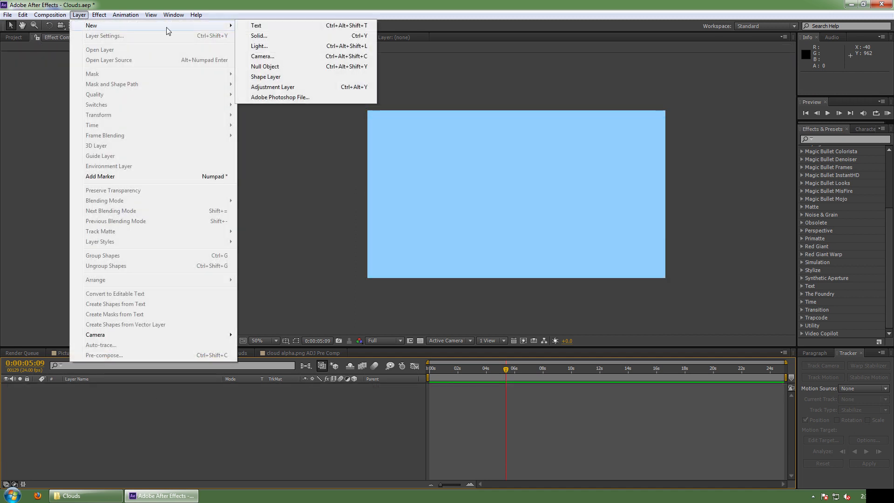
left_click(259, 36)
left_click(440, 305)
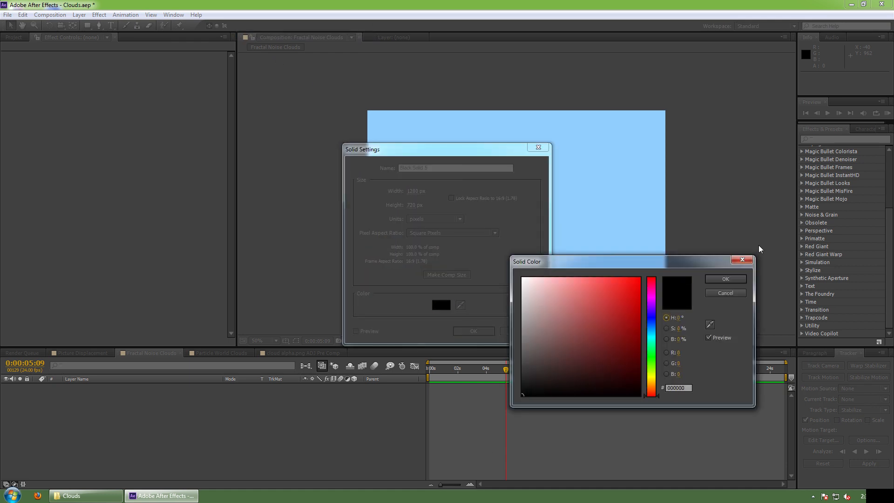
left_click(725, 281)
left_click(474, 330)
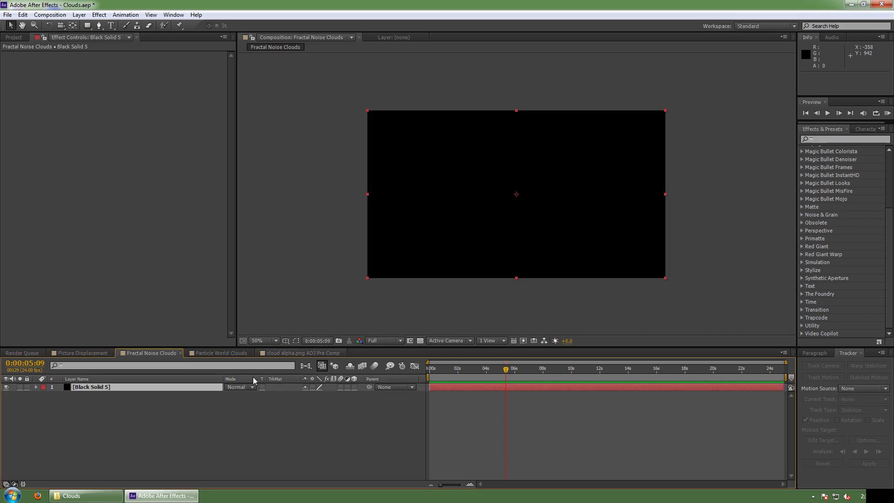
Step: Create a royal blue solid as the sky and place it beneath the black solid
left_click(79, 15)
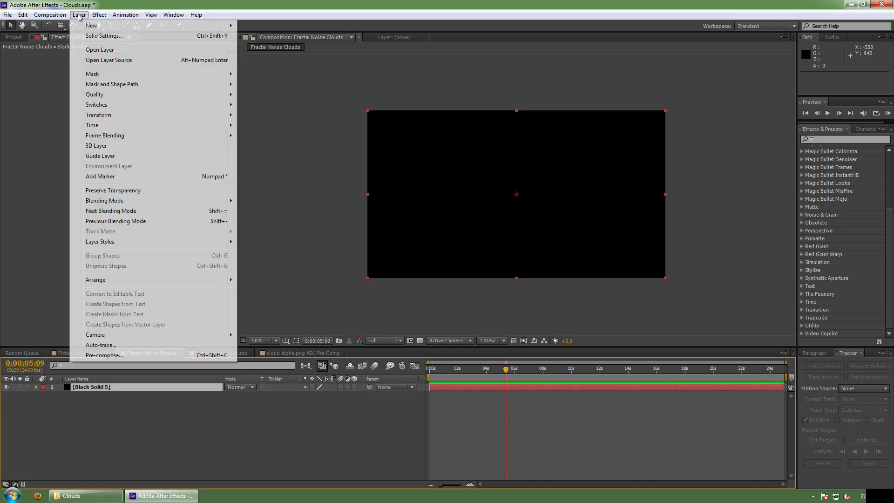
mouse_move(92, 29)
left_click(251, 38)
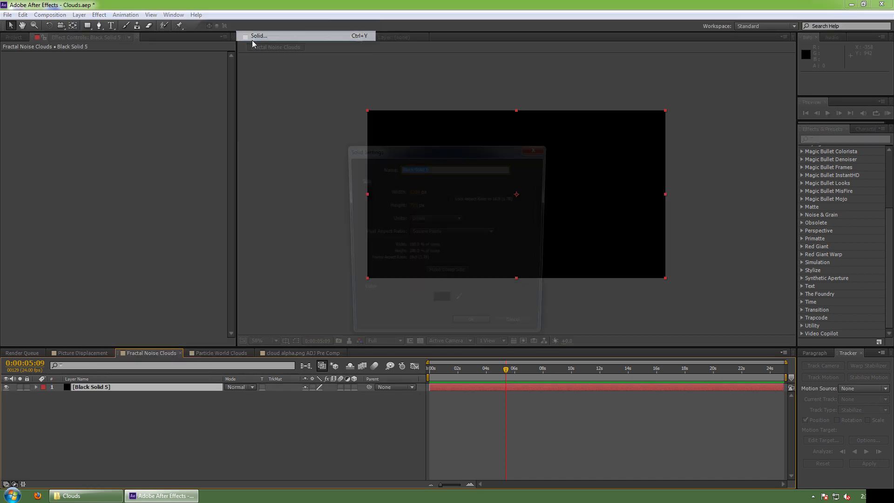
left_click(442, 304)
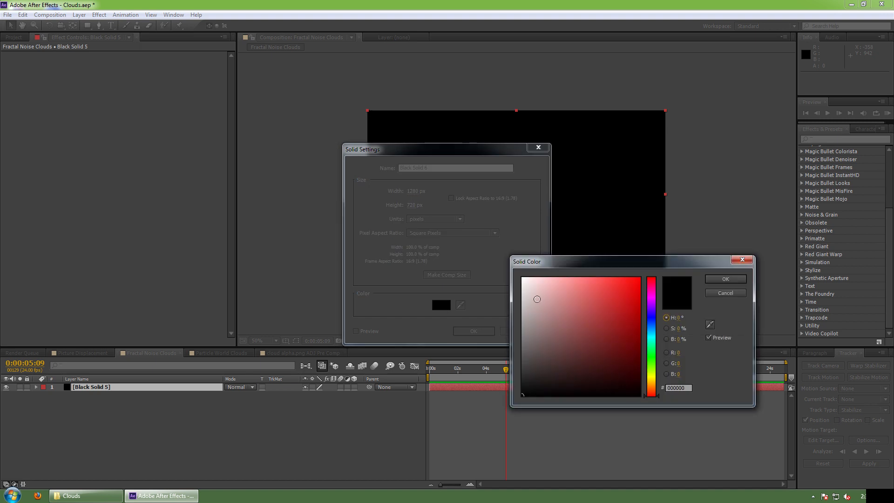
left_click(652, 335)
left_click(629, 279)
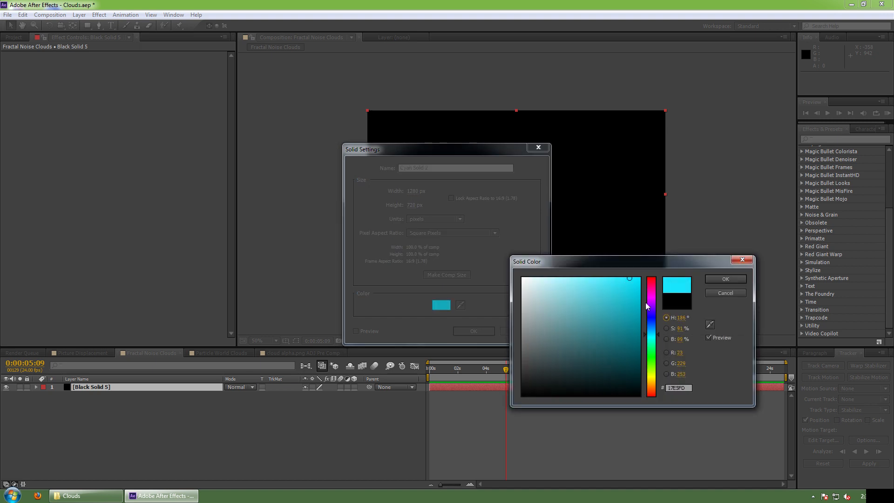
left_click(652, 347)
key("Return")
key("Return")
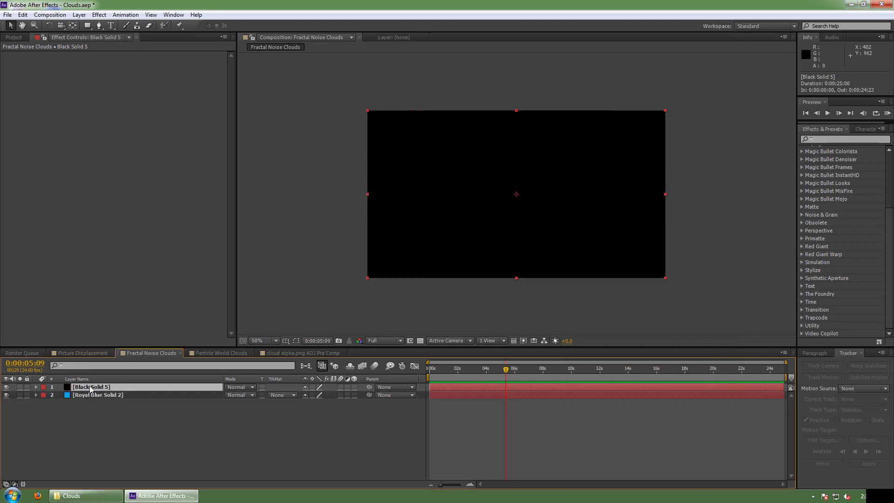
Step: Apply the Fractal Noise effect to the black solid
left_click(99, 15)
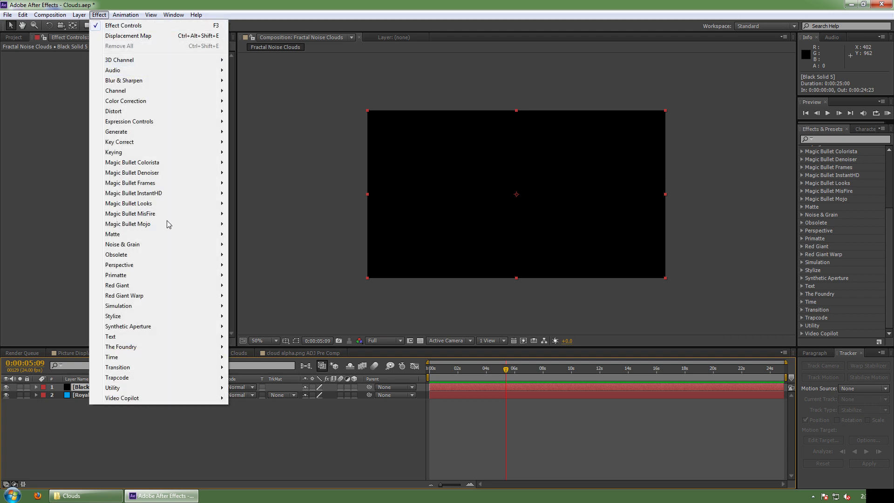
mouse_move(148, 245)
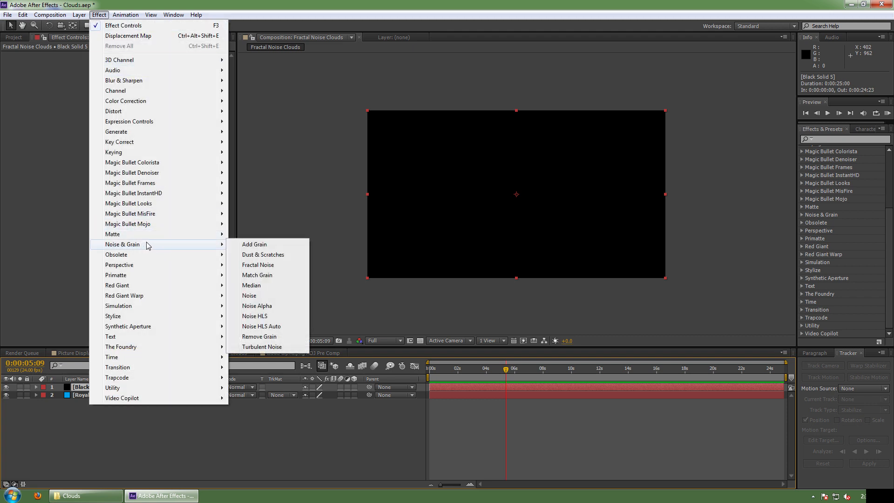
left_click(257, 265)
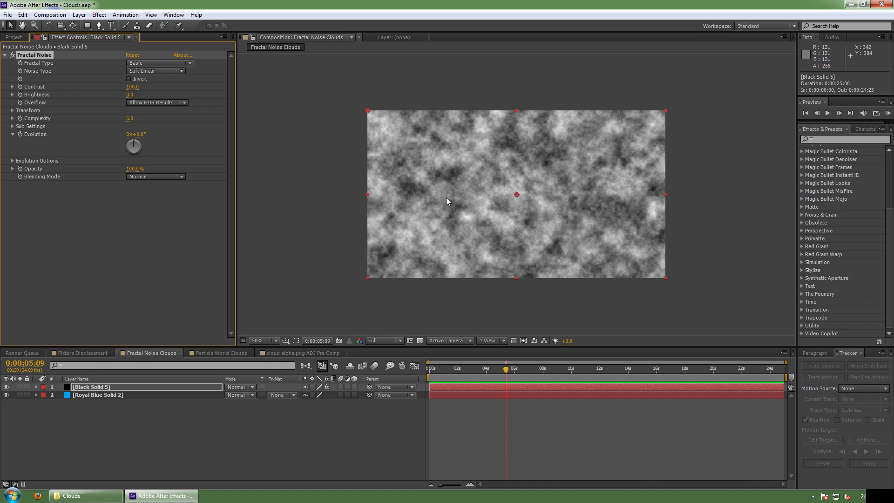
Step: Set the black solid's blending mode to Screen and its Fractal Noise contrast to 124 and brightness to -3
left_click(252, 387)
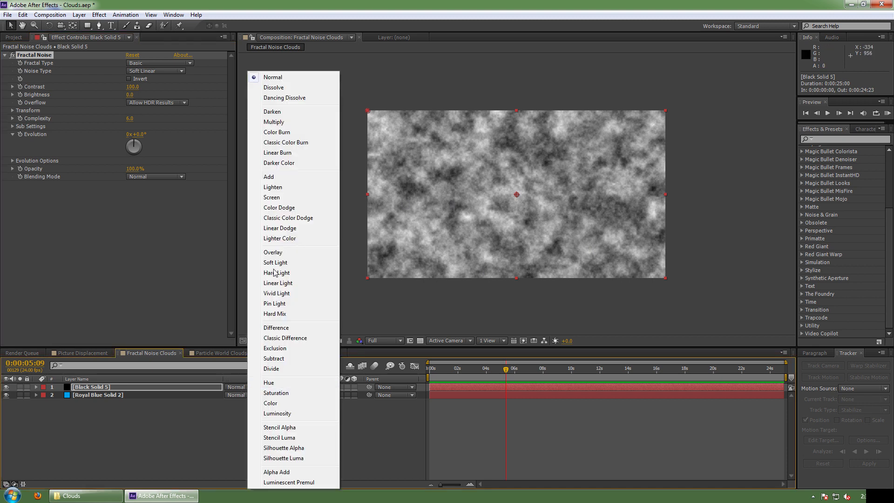
left_click(275, 201)
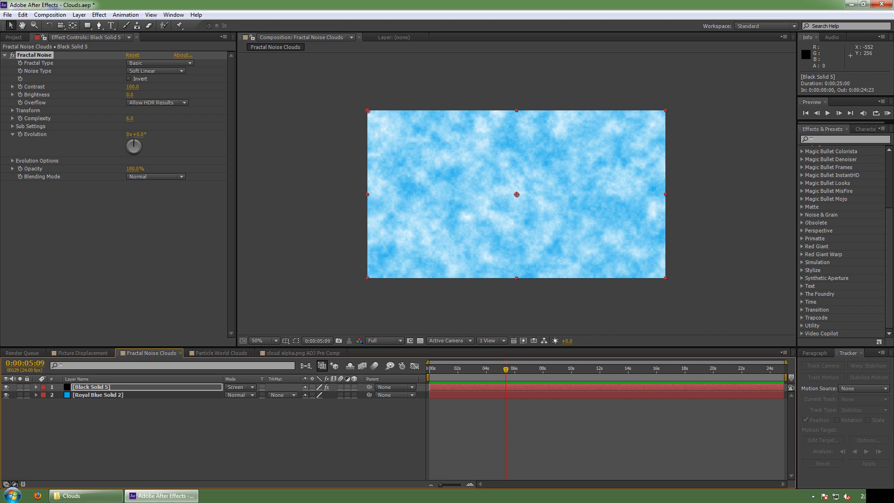
mouse_move(132, 86)
left_mouse_down()
mouse_move(159, 86)
mouse_move(127, 95)
left_mouse_up()
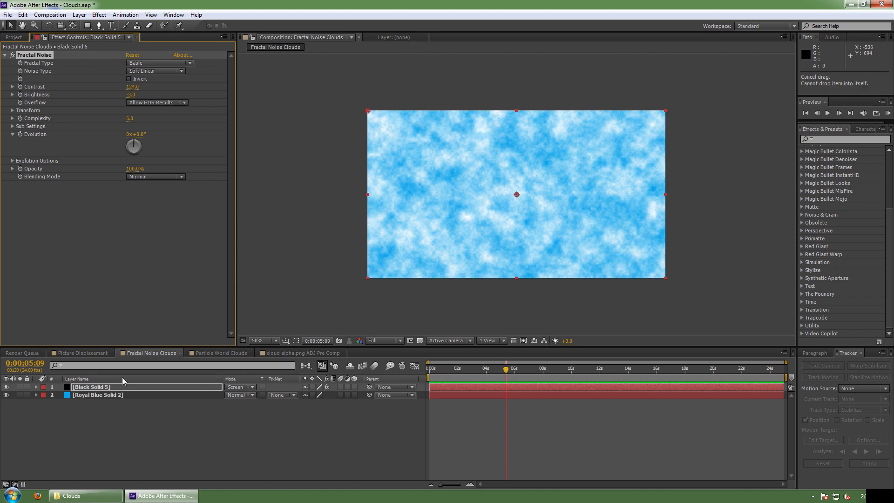
Step: Generate Brainstorm variations of the Fractal Noise effect at 100% randomness and apply the first variation in the third row to the composition
left_click(96, 388)
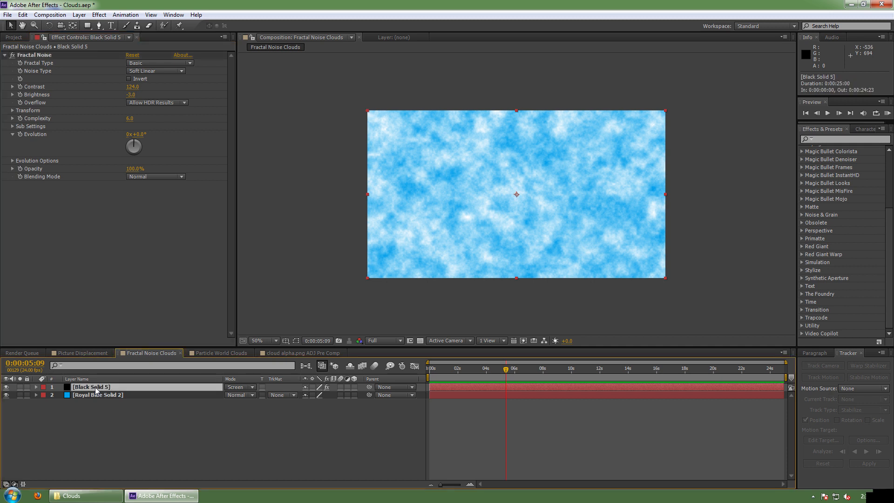
left_click(35, 55)
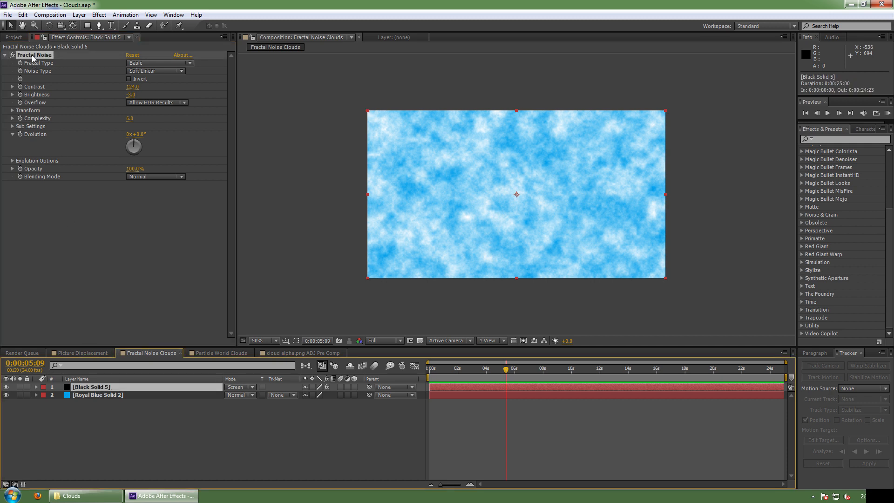
left_click(391, 367)
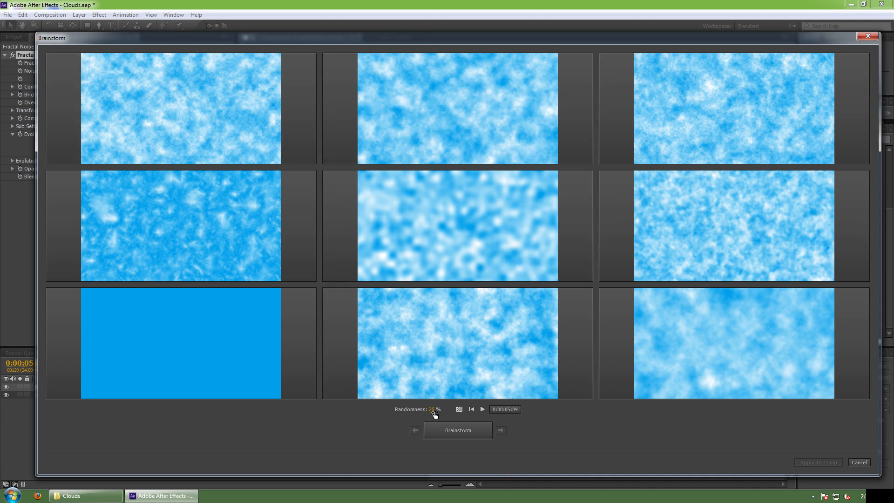
left_click(449, 433)
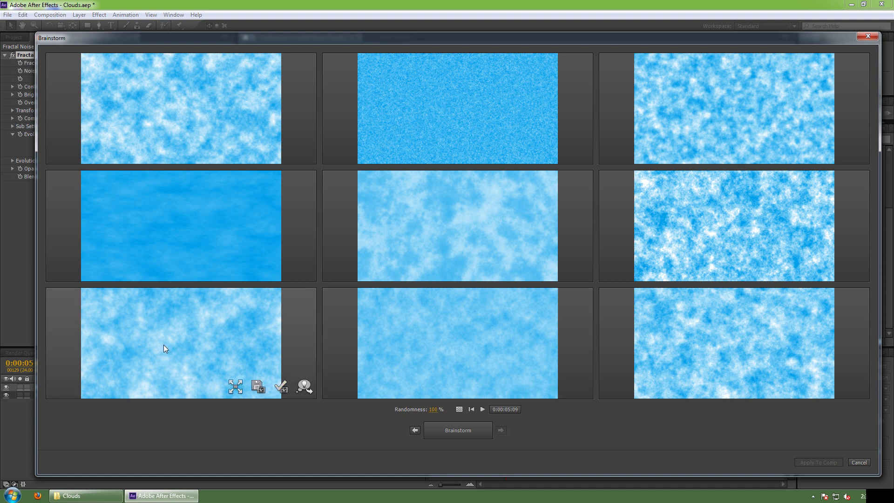
left_click(283, 393)
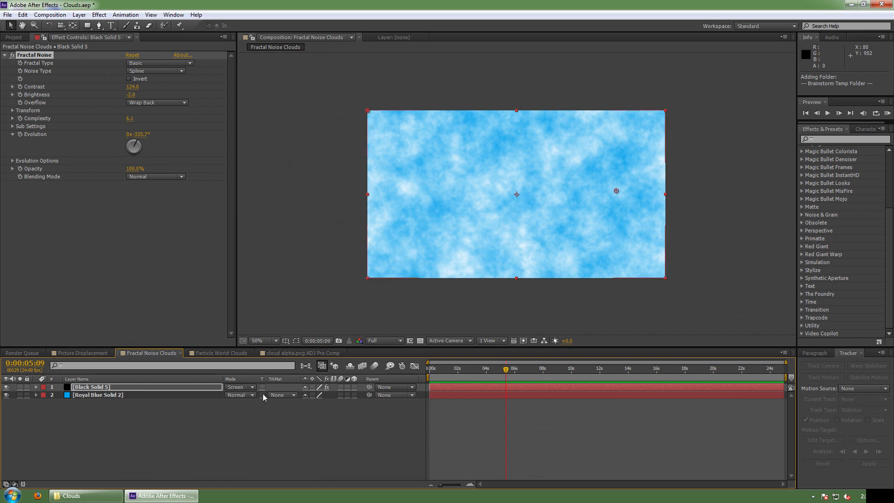
Step: Make the black Fractal Noise solid a 3D layer and tilt it back around its X axis
left_click(355, 387)
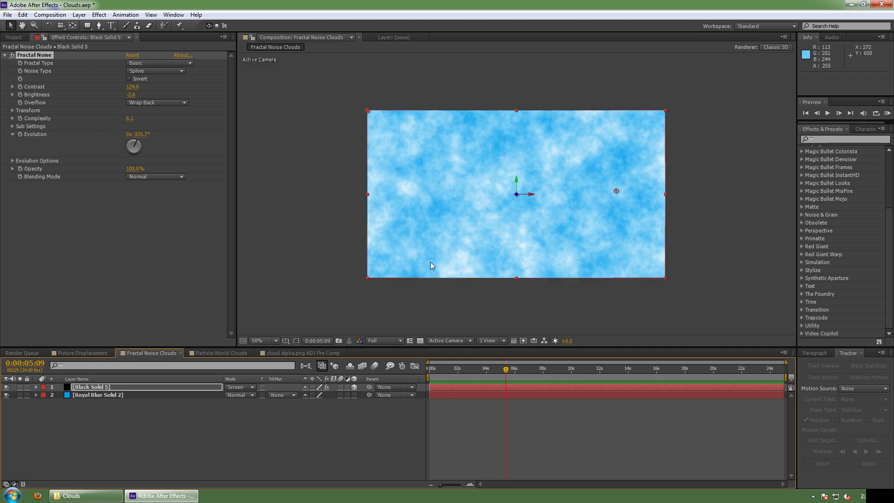
key("w")
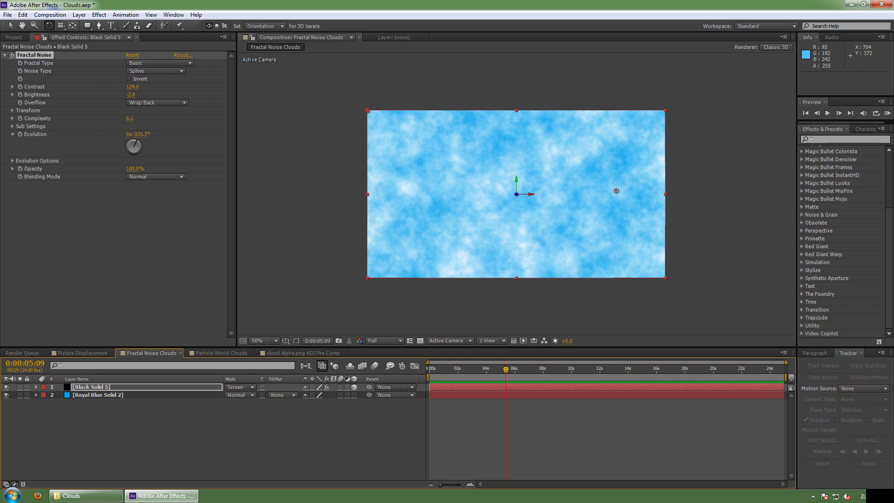
left_click_drag(531, 195, 550, 176)
left_click(285, 431)
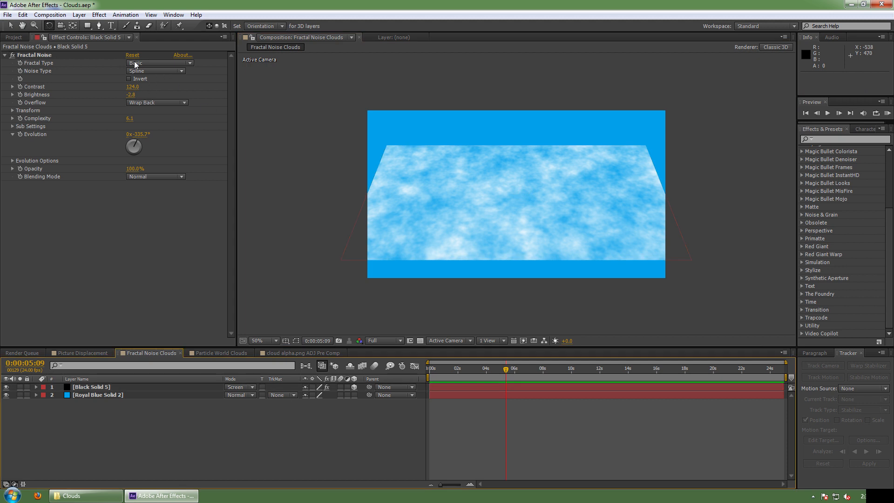
Step: Create a two-node camera with the 50mm preset
left_click(79, 15)
mouse_move(89, 26)
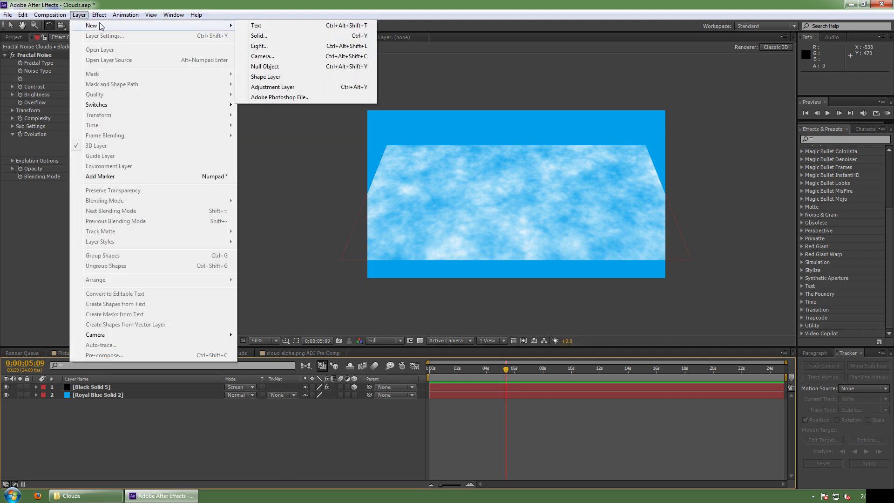
left_click(289, 57)
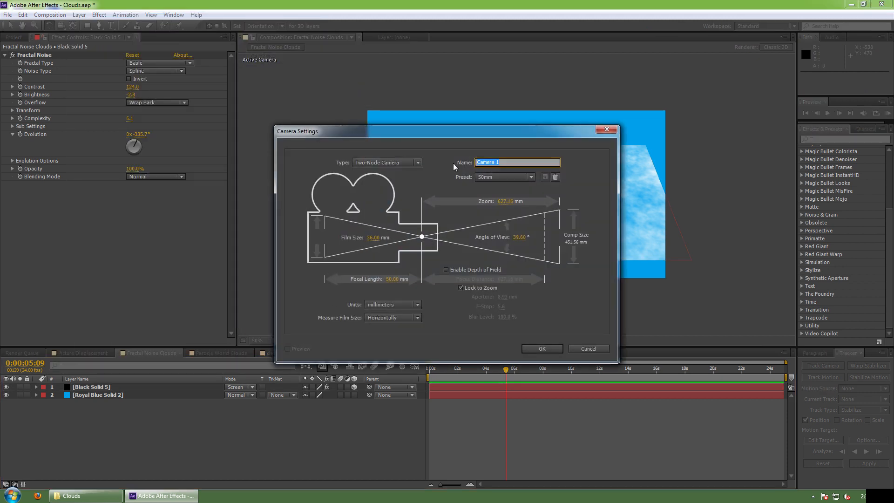
left_click(541, 345)
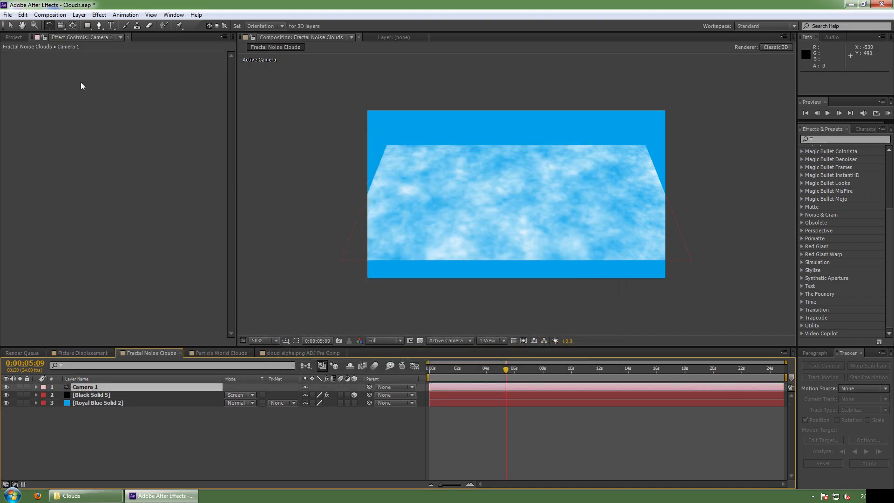
Step: Track the camera in and across to about 739.8, 382.1, -633.8 so the tilted cloud layer fills the frame
left_click_drag(61, 27, 118, 57)
left_click_drag(403, 246, 403, 113)
left_click_drag(63, 27, 108, 54)
left_click_drag(406, 191, 396, 79)
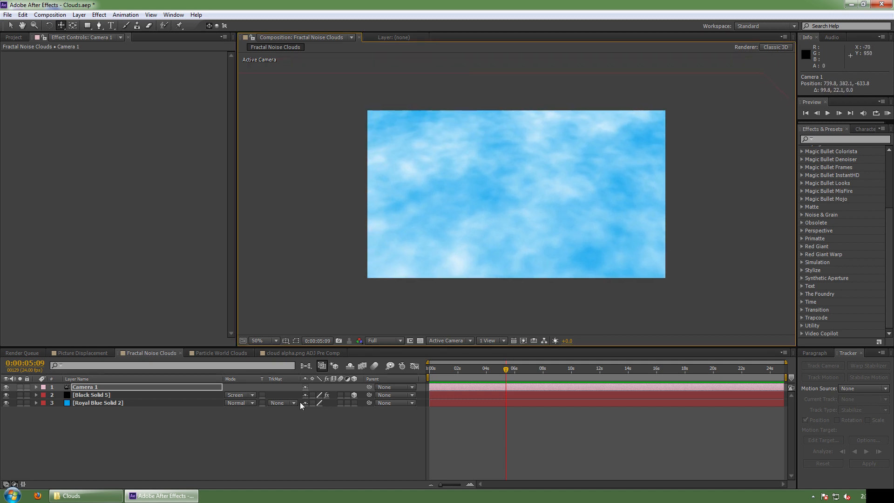
Step: Open the Particle World Clouds composition and play a preview of its cloud animation
left_click(217, 352)
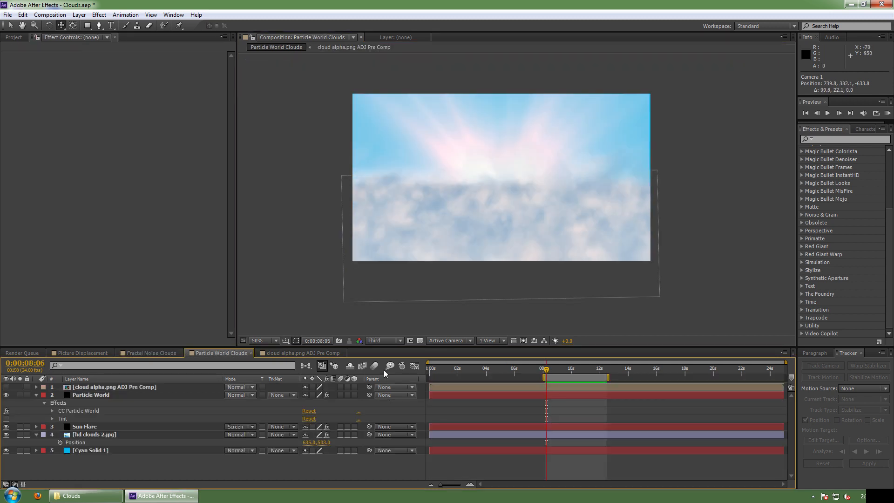
key("space")
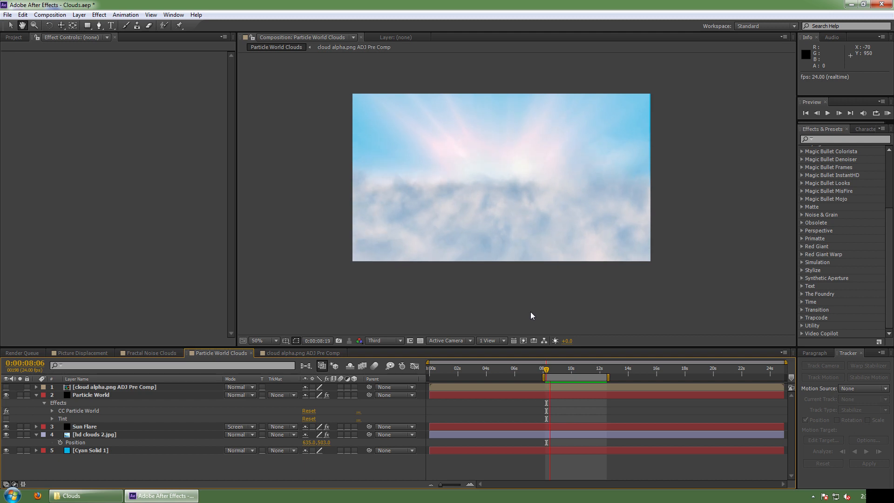
key("space")
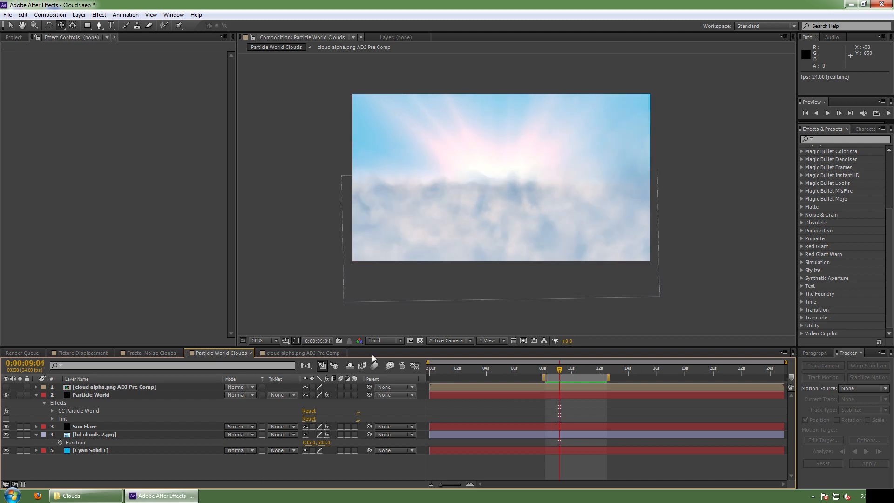
Step: Delete all layers from the Particle World Clouds composition
left_click(10, 26)
left_click_drag(200, 454, 96, 387)
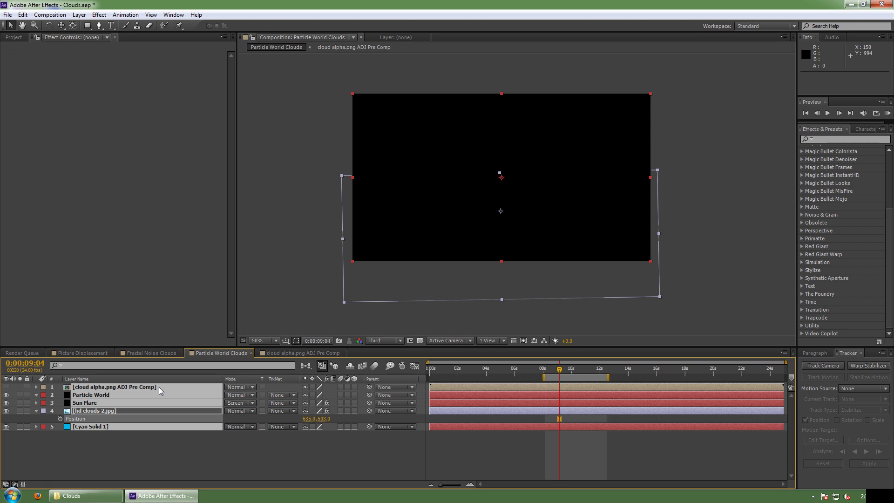
key("Delete")
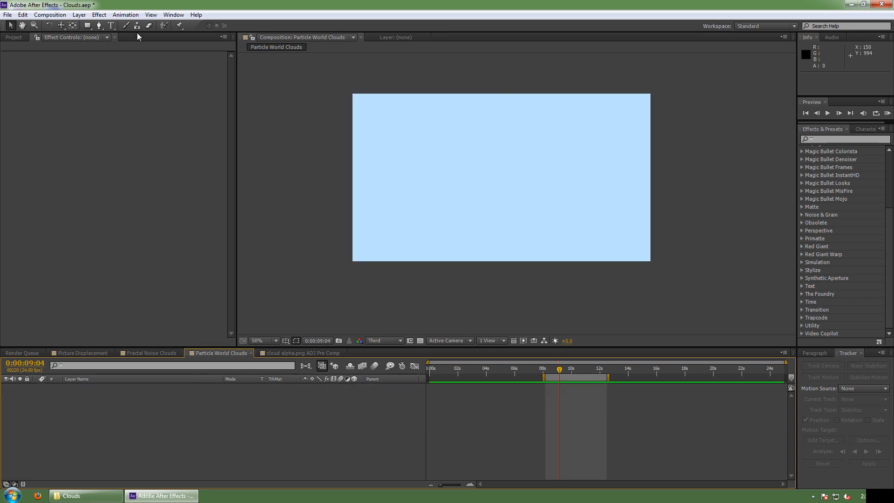
Step: Create a 1280 x 720 px royal blue solid as the sky background
left_click(79, 15)
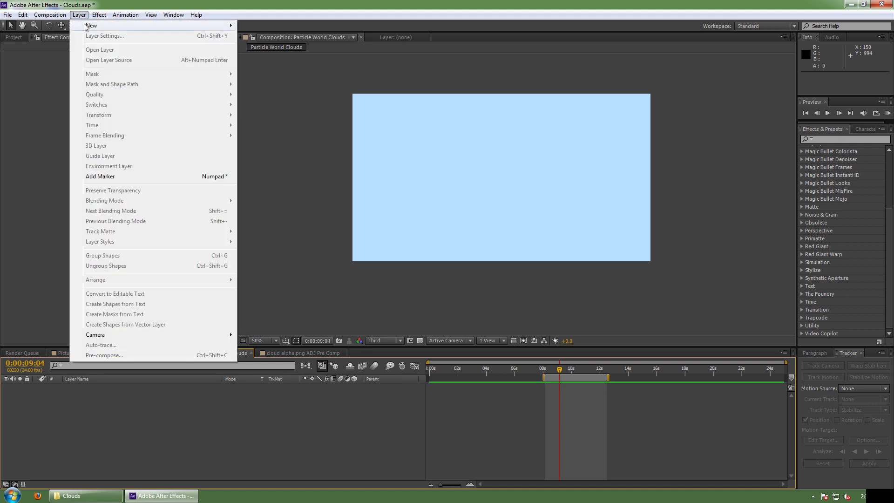
mouse_move(86, 27)
left_click(254, 37)
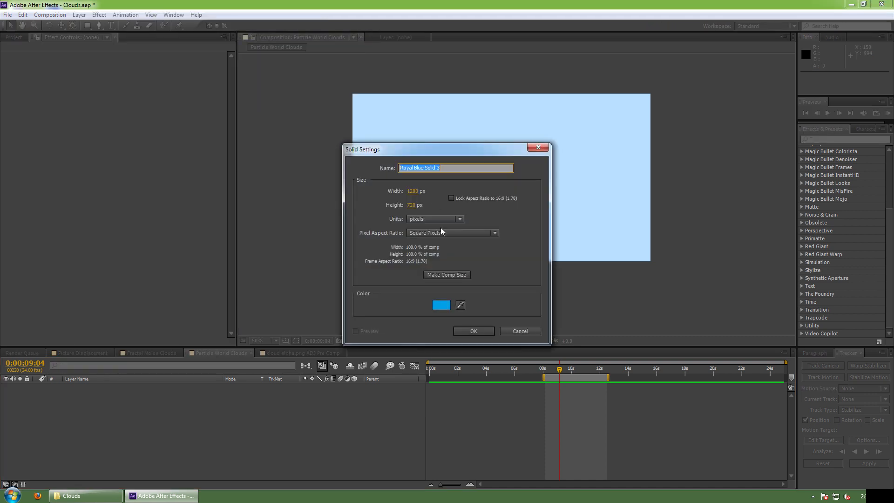
left_click(465, 332)
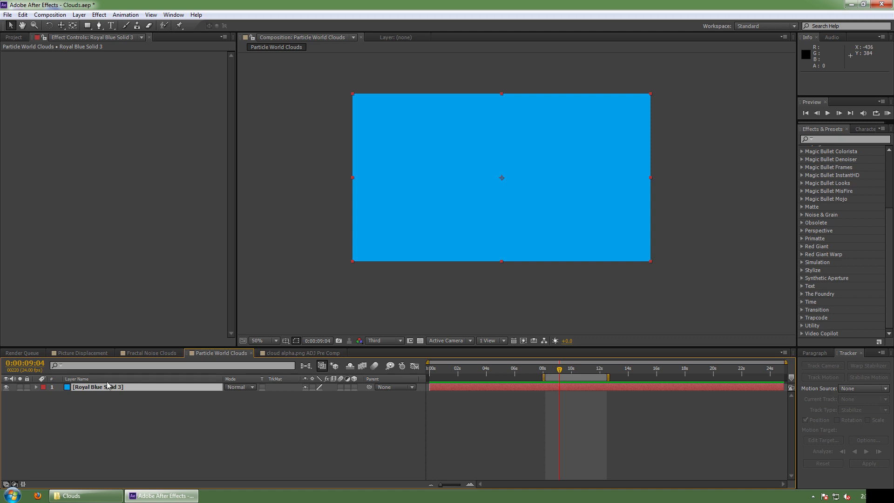
Step: Create a 1280 x 720 px black solid (000000) above the royal blue solid
left_click(85, 16)
mouse_move(91, 26)
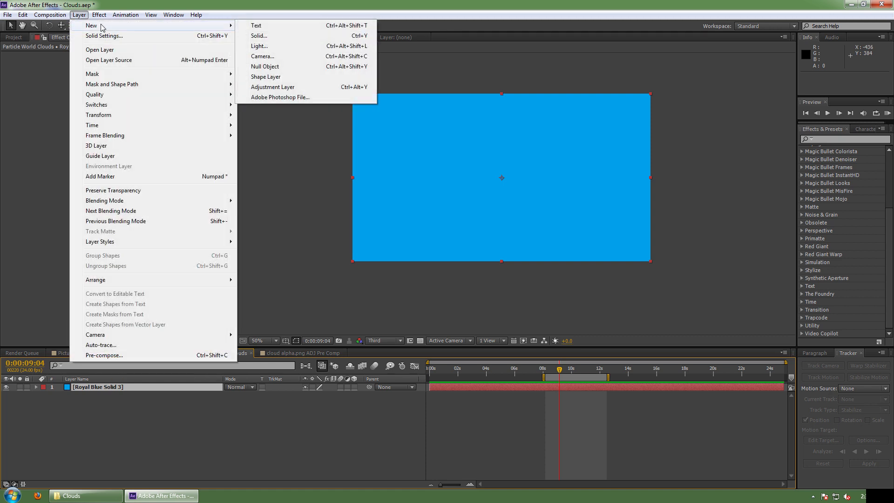
left_click(241, 36)
left_click(441, 305)
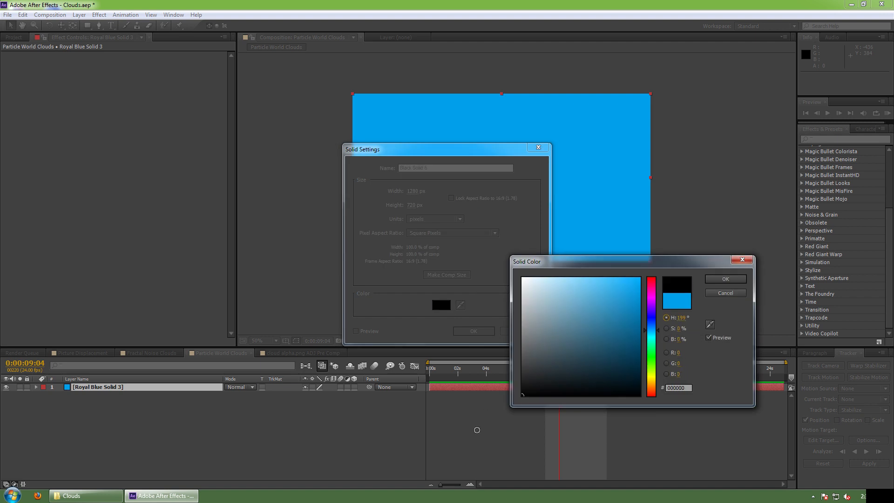
left_click(726, 279)
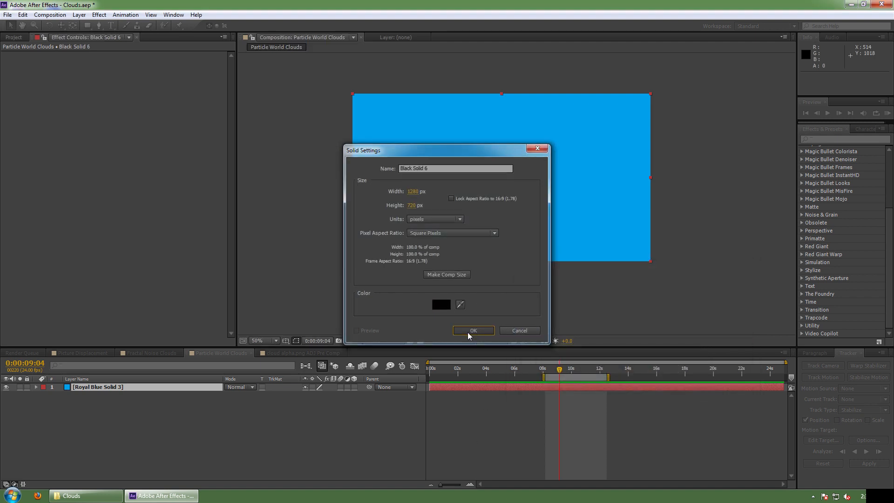
left_click(472, 331)
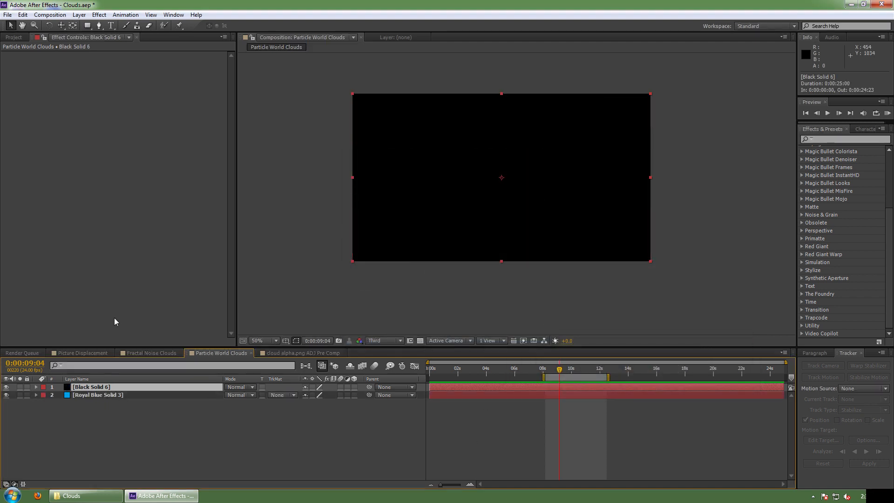
Step: Add cloud alpha.png to the composition above the black solid and hide its layer
left_click(14, 37)
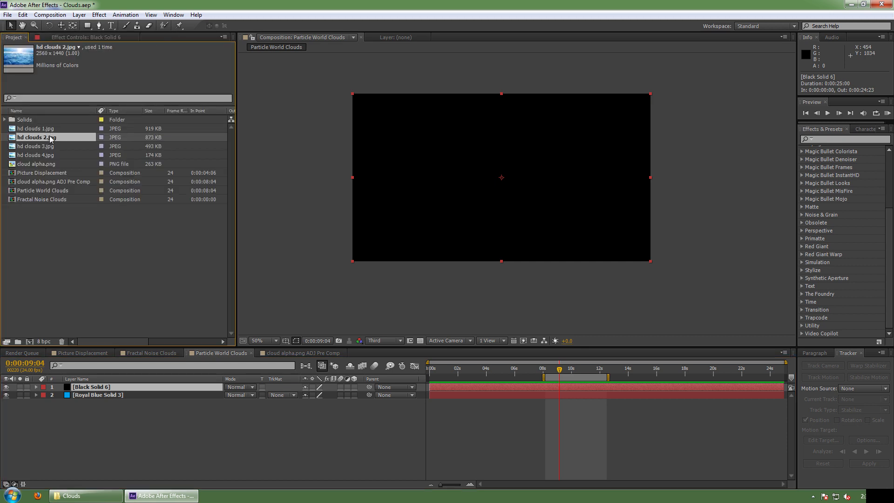
left_click(25, 165)
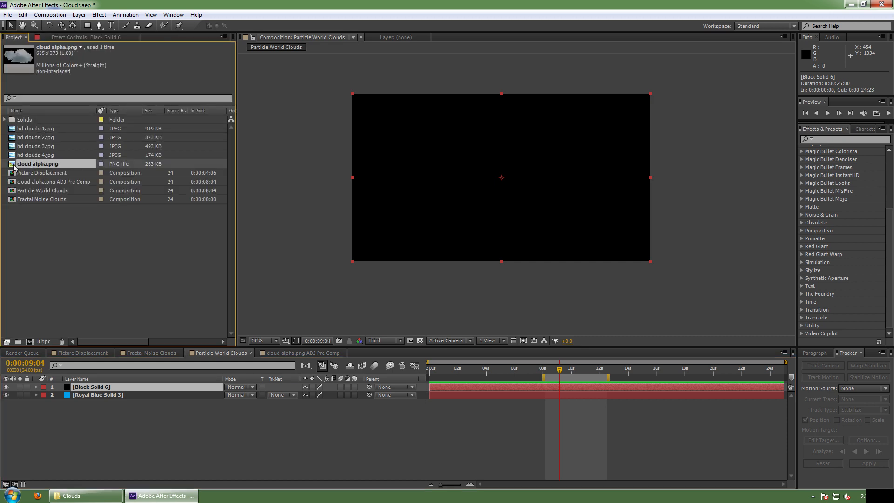
left_click_drag(14, 166, 89, 386)
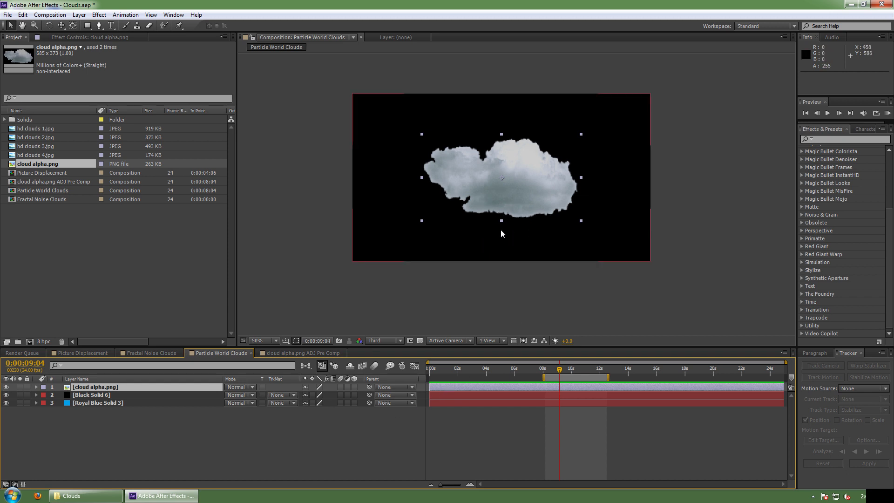
left_click(87, 395)
left_click(6, 387)
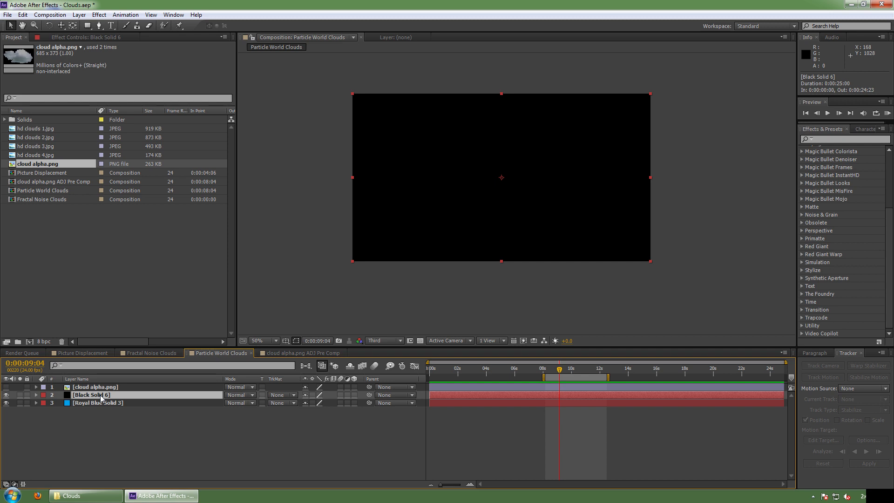
Step: Apply the CC Particle World effect to the black solid
left_click(99, 15)
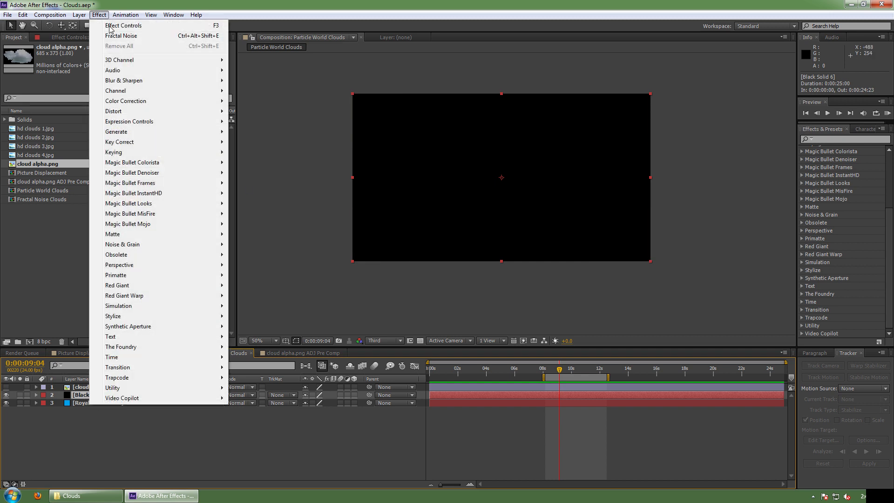
mouse_move(130, 307)
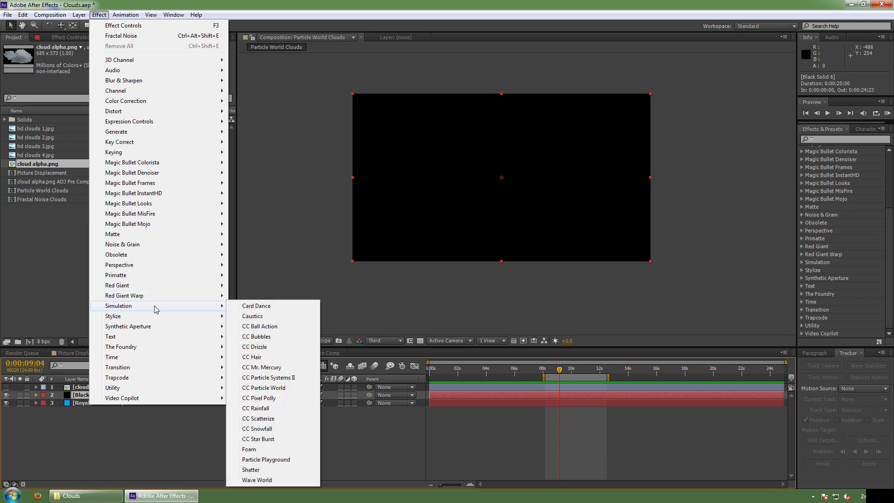
left_click(266, 388)
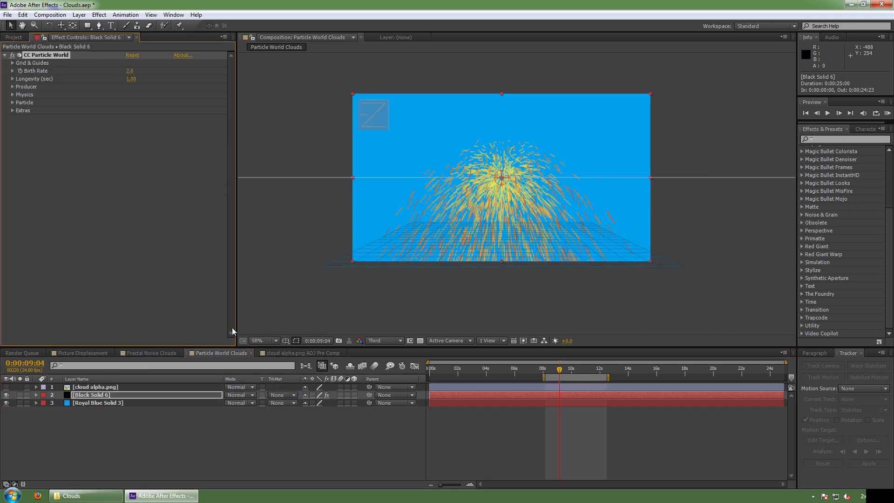
Step: Set CC Particle World's birth rate to 3.6 and its longevity to 15.12 seconds
left_click(13, 70)
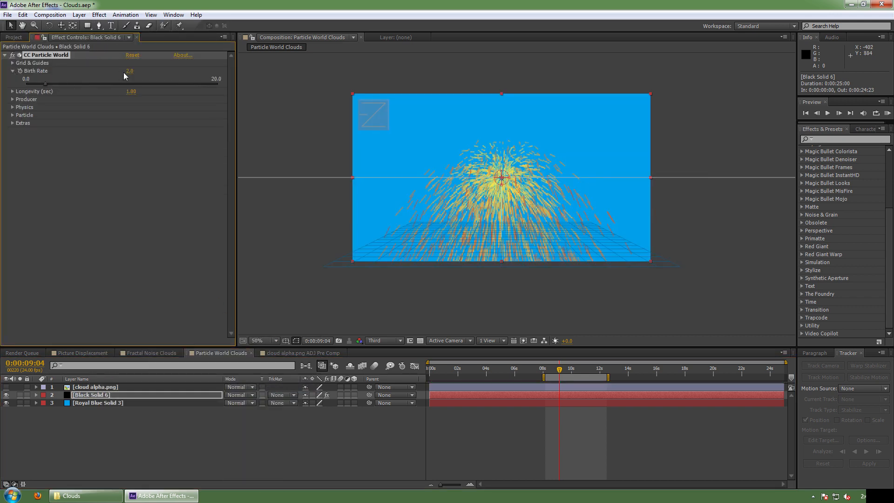
left_click_drag(46, 84, 60, 83)
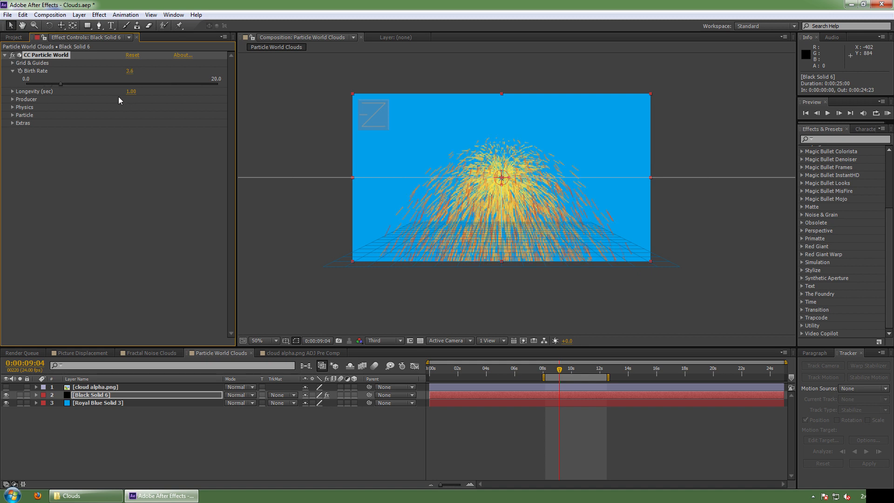
left_click_drag(131, 92, 196, 91)
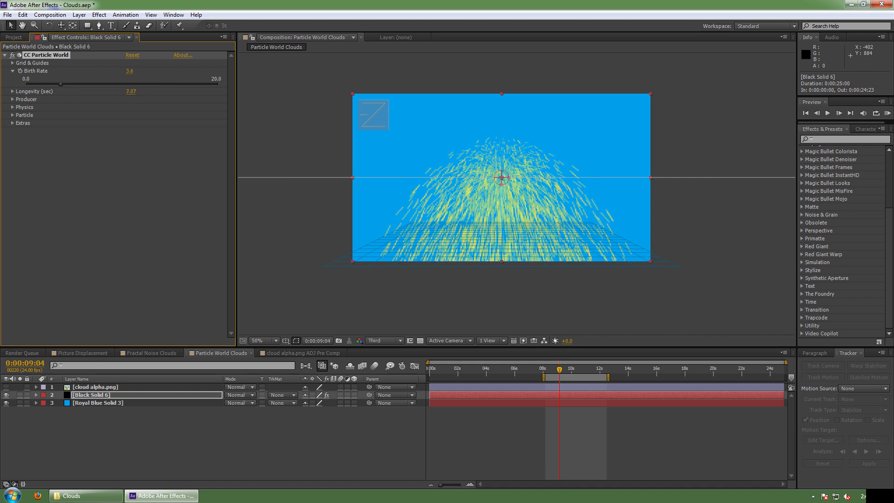
left_click_drag(131, 91, 316, 91)
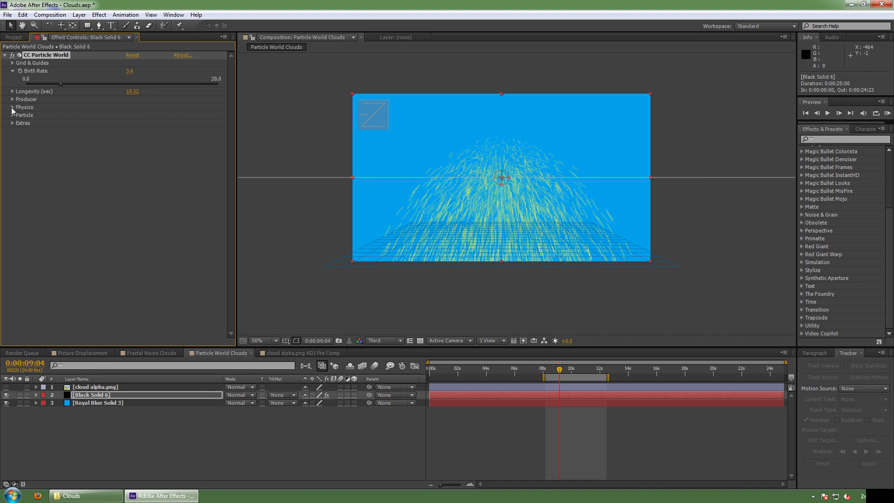
Step: Set the particle producer's Position Y to 0.08, Position Z to 0.54 and Radius X to 1.215
left_click(13, 100)
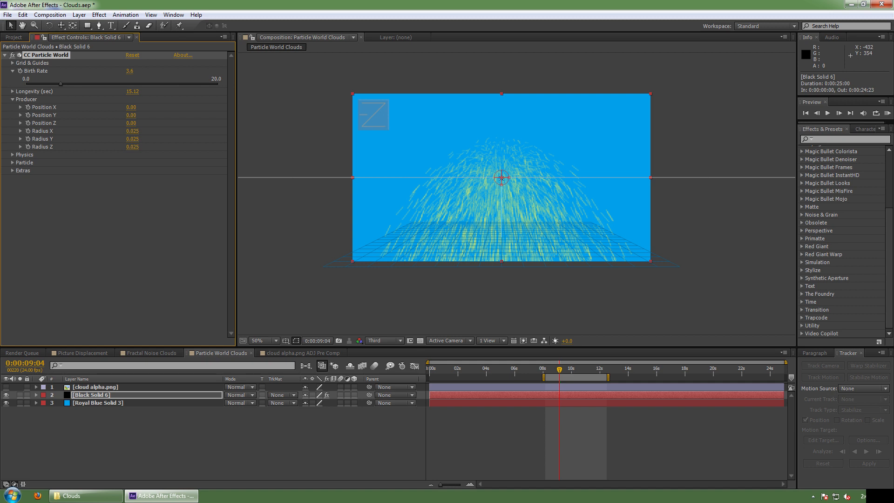
left_click_drag(131, 115, 141, 124)
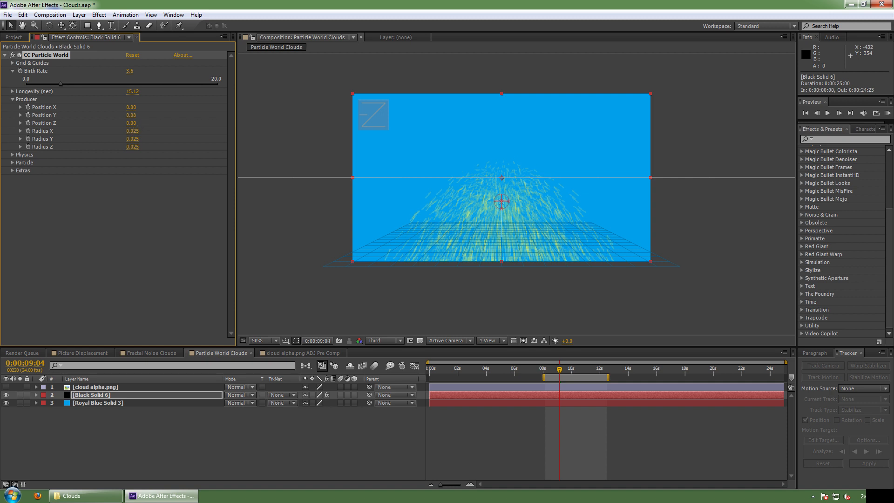
left_click_drag(131, 123, 145, 123)
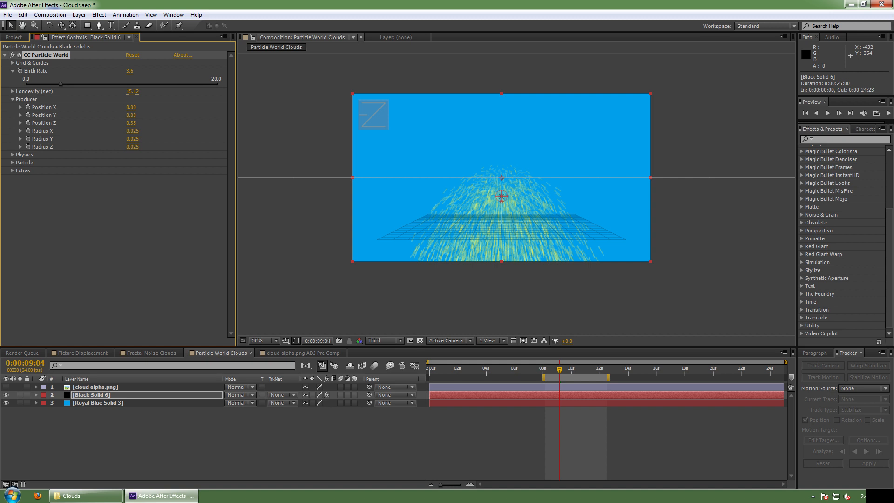
left_click_drag(144, 122, 161, 124)
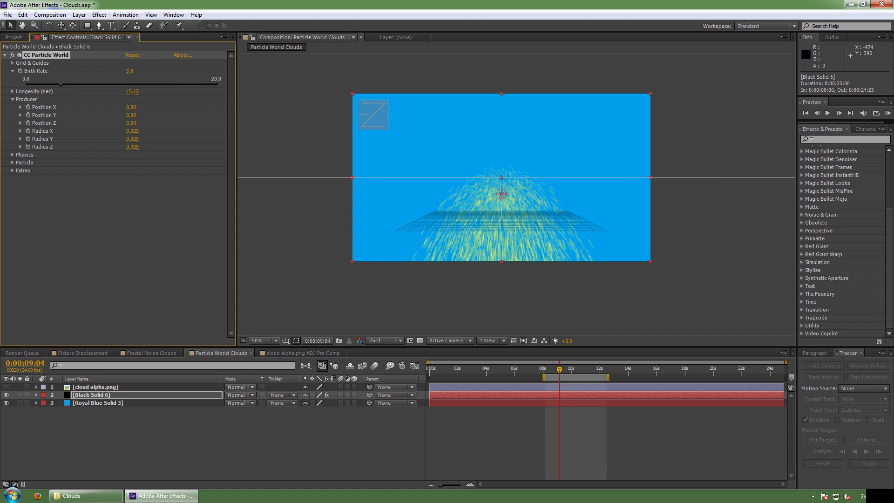
left_click_drag(132, 131, 243, 131)
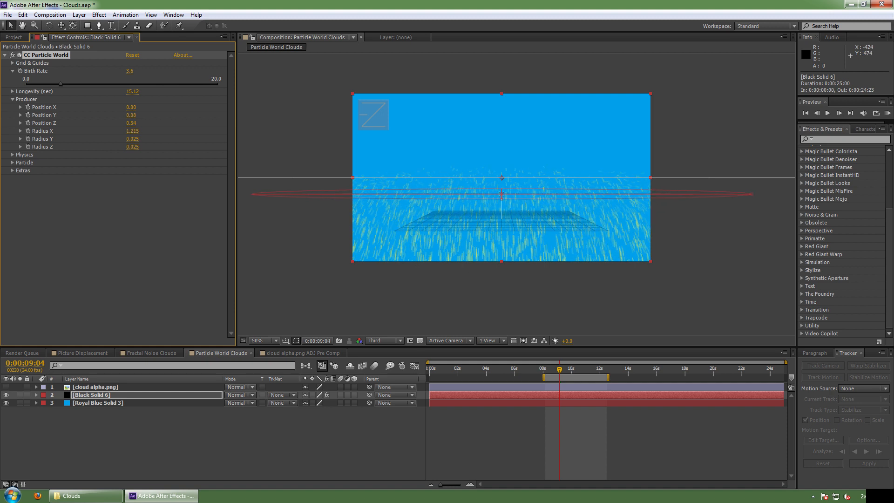
Step: Set the particle producer's Radius Y to 0 and Radius Z to 1.095
left_click_drag(133, 139, 113, 140)
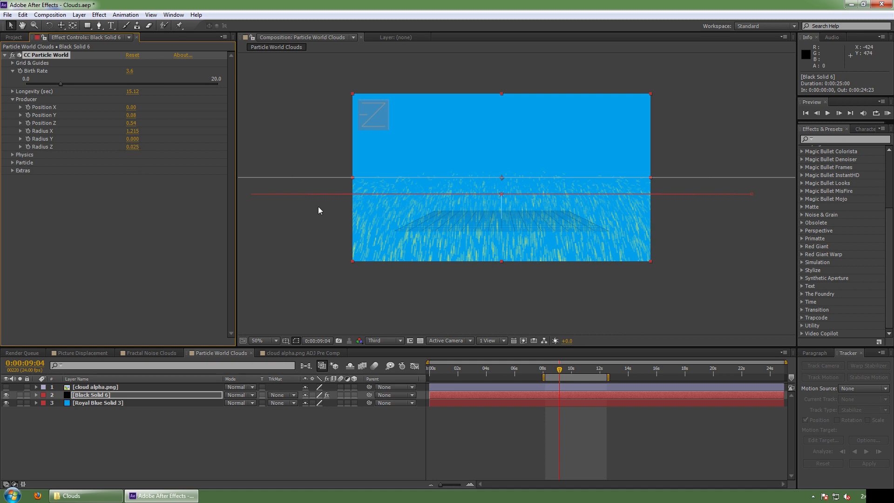
left_click_drag(132, 146, 232, 147)
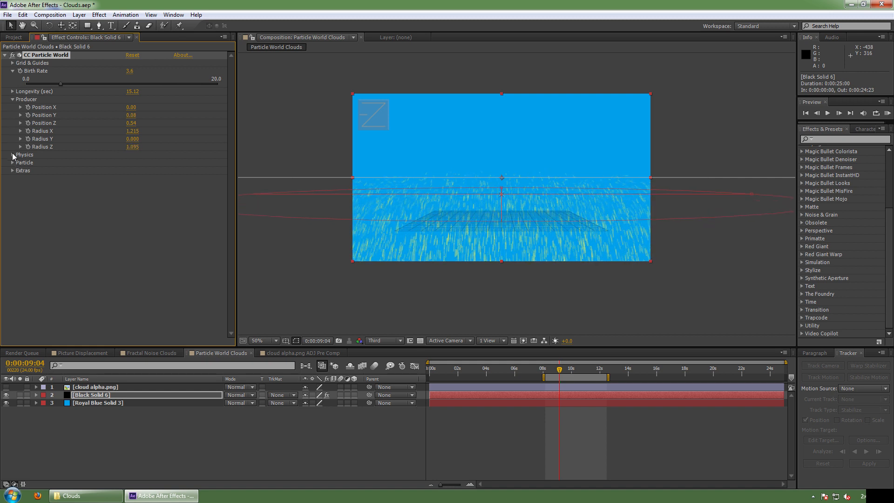
Step: Change the particle physics animation to Direction Axis and set the velocity to 0.22
left_click(12, 155)
left_click(154, 162)
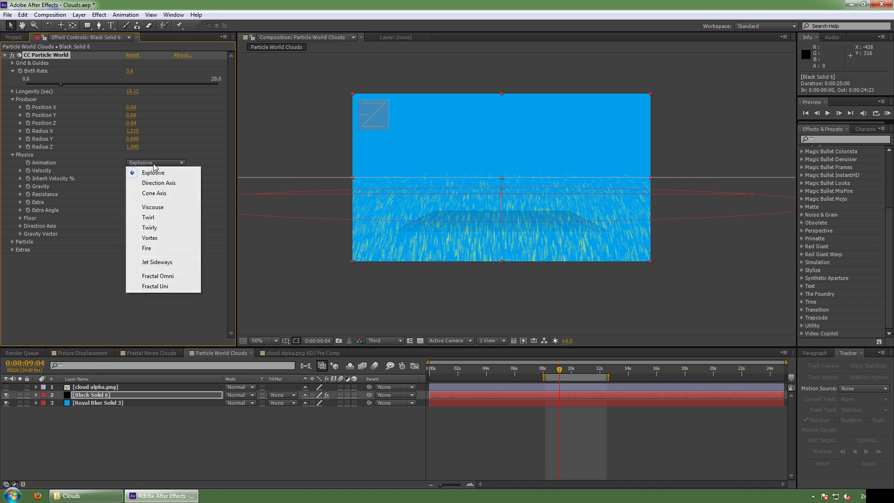
left_click(162, 183)
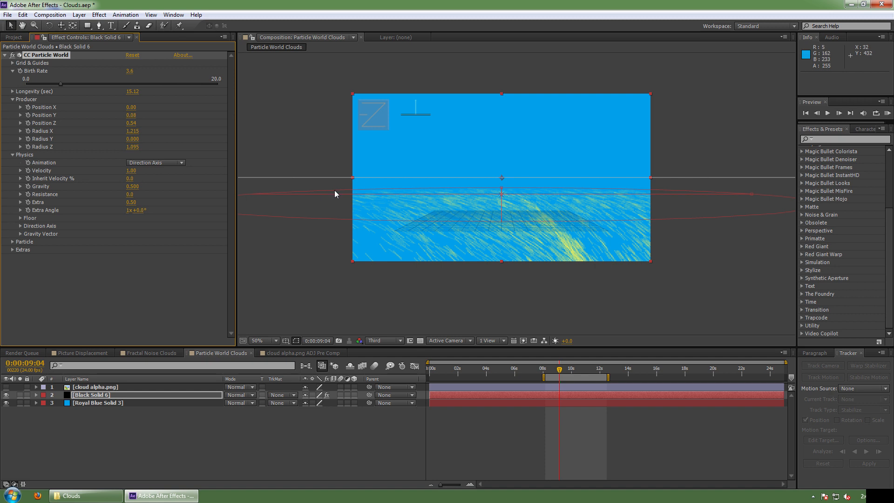
mouse_move(131, 171)
left_mouse_down()
mouse_move(107, 170)
mouse_move(122, 173)
left_mouse_up()
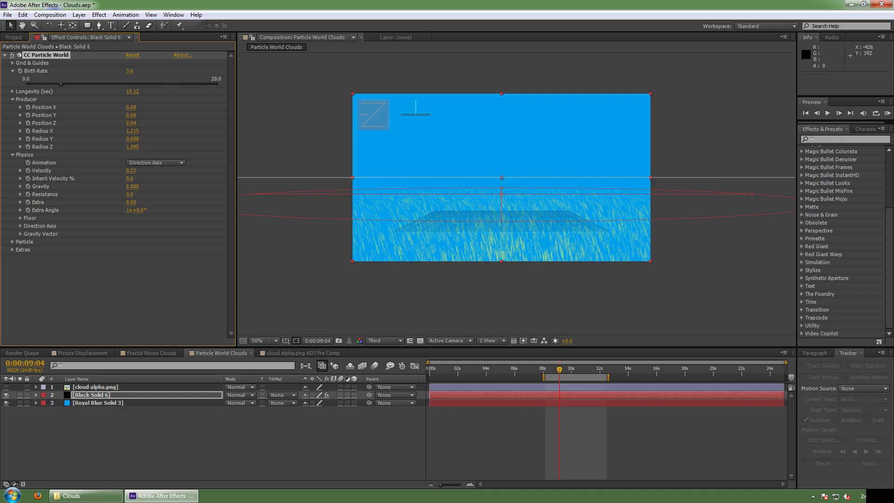
Step: Set the particles' gravity to 0
left_click_drag(132, 186, 108, 186)
left_click(132, 187)
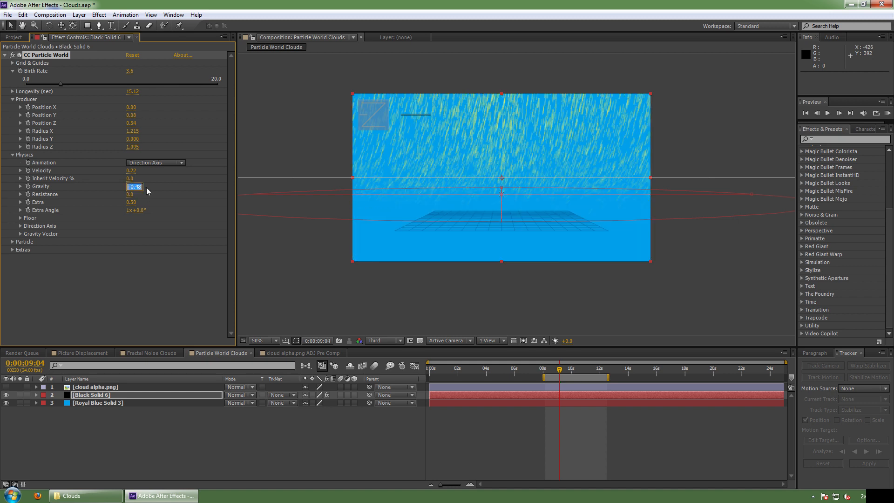
type("0")
key("Return")
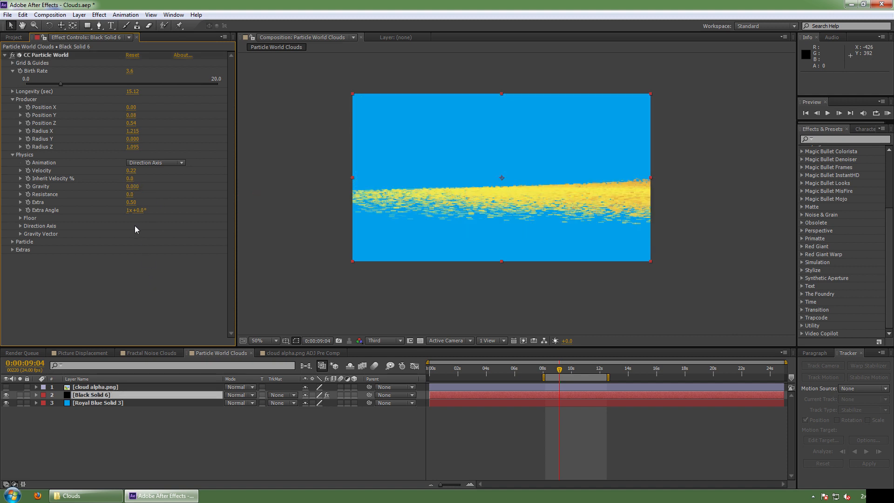
Step: Set the particle physics Extra value and Extra Angle to 0
left_click(131, 202)
type("0")
key("Return")
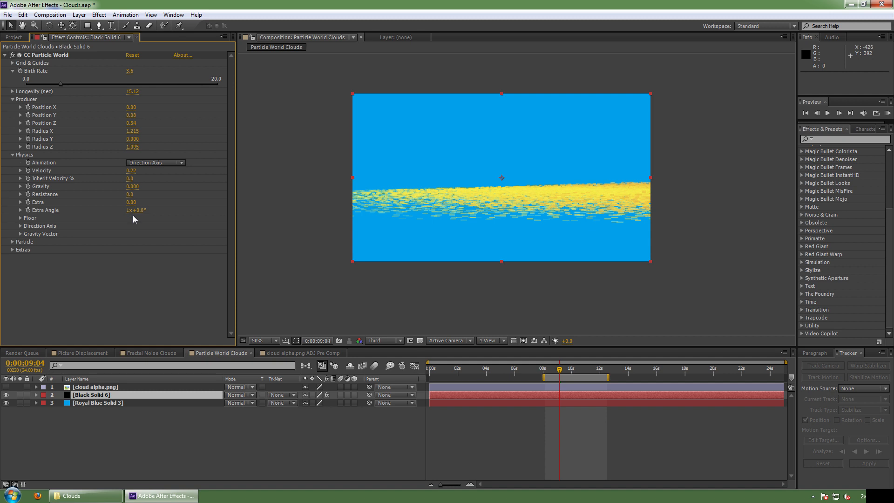
type("0")
key("Return")
Step: Rotate the particles' direction axis to X 0.992, Y -0.099 and Z -0.084, and scrub the timeline to check the motion
left_click(20, 226)
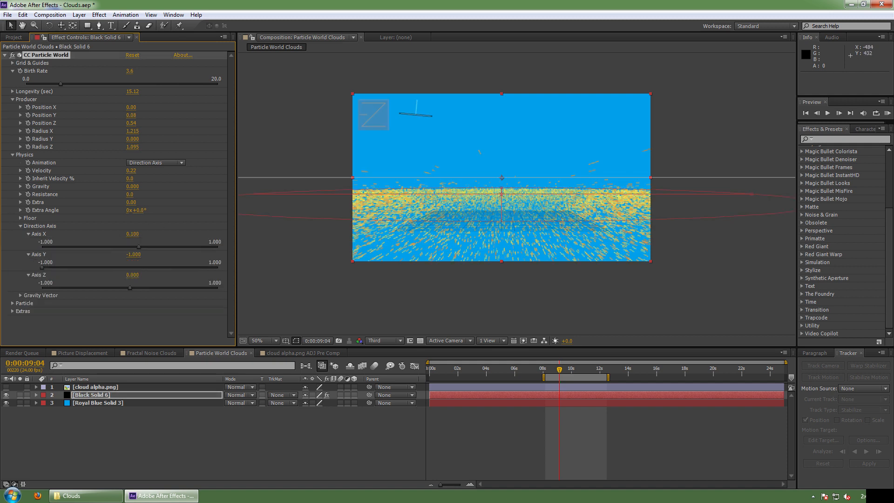
left_click(415, 113)
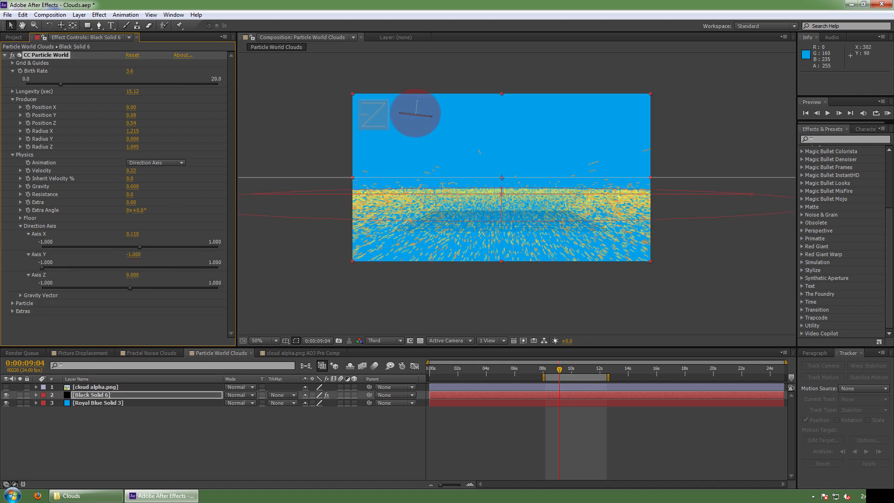
left_click_drag(415, 113, 424, 97)
left_click_drag(430, 115, 429, 135)
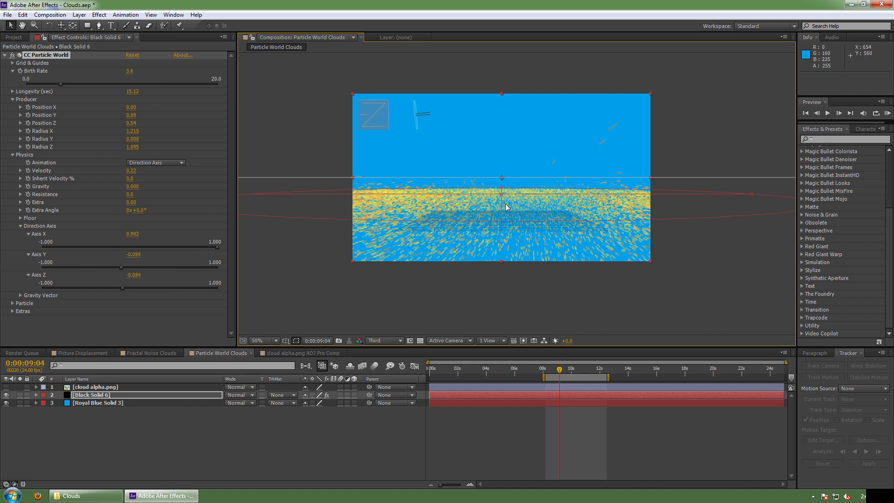
left_click_drag(560, 370, 582, 376)
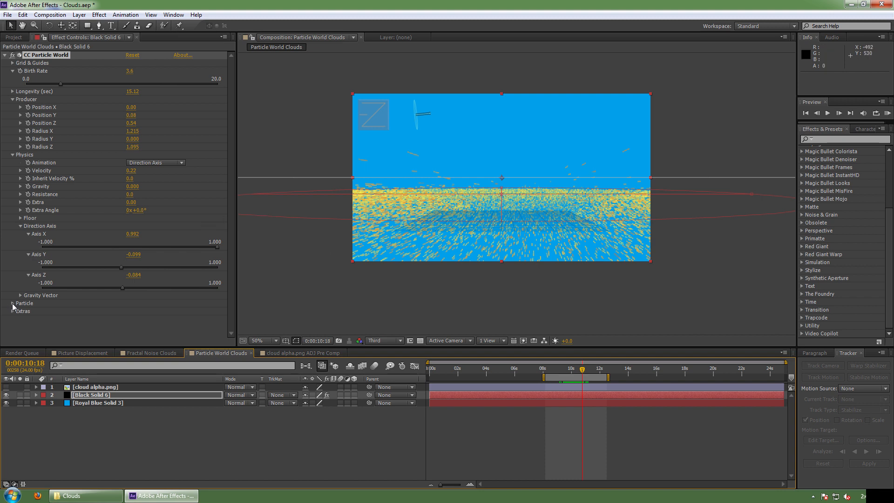
Step: Change the particle type to Textured Faded Disc
left_click(12, 303)
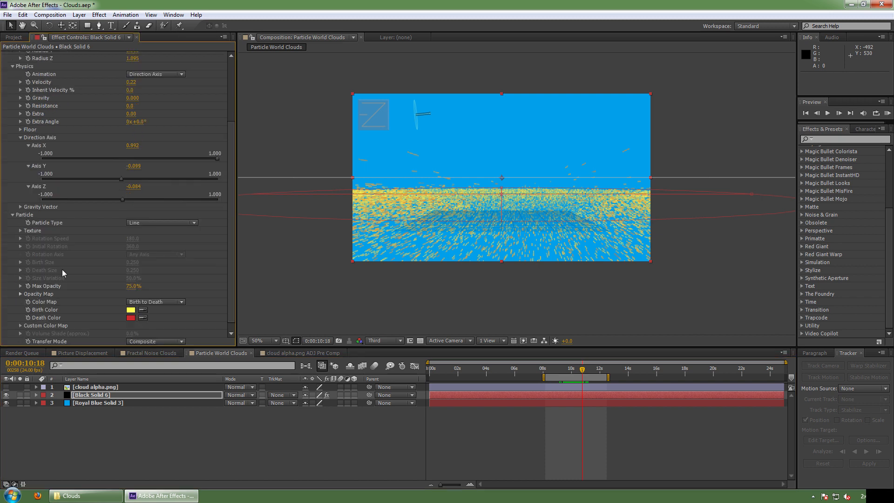
left_click(146, 222)
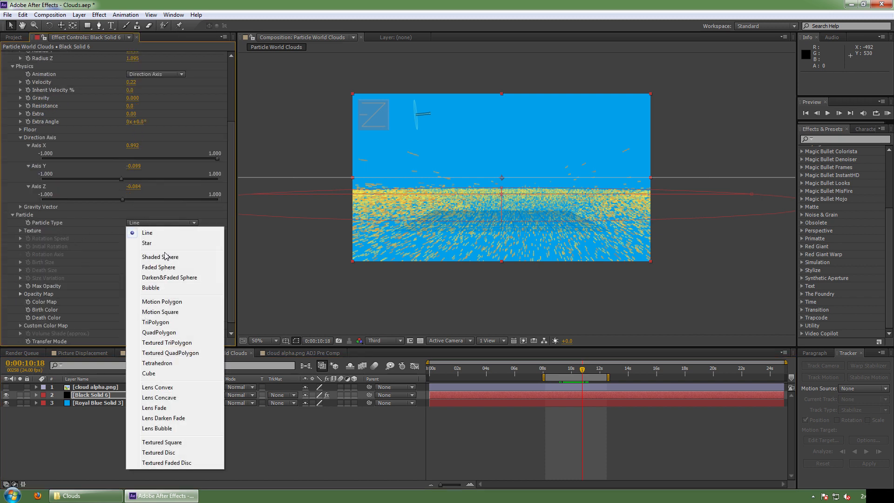
left_click(166, 463)
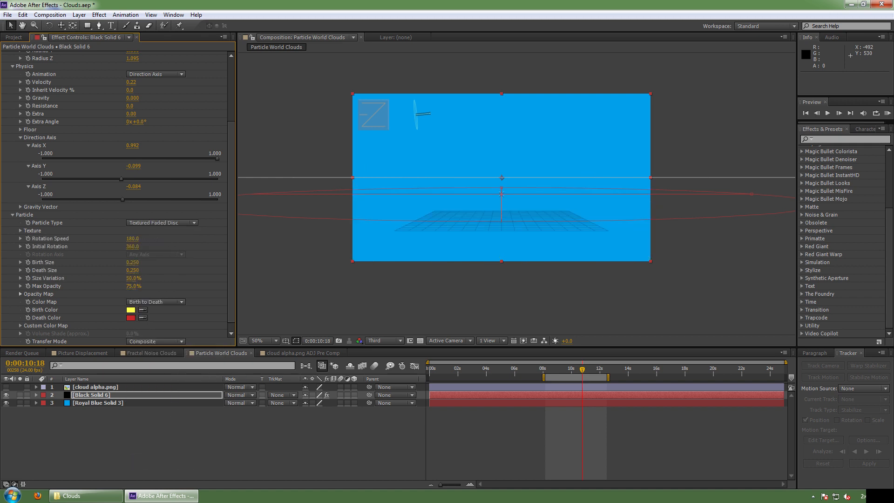
Step: Set the particles' rotation speed to 0, birth size to 1.480, death size to 1.540 and max opacity to 34%
left_click(133, 238)
type("0")
key("Return")
left_click_drag(132, 262, 131, 262)
Step: Use the cloud alpha.png layer as the particles' texture layer
left_click(20, 230)
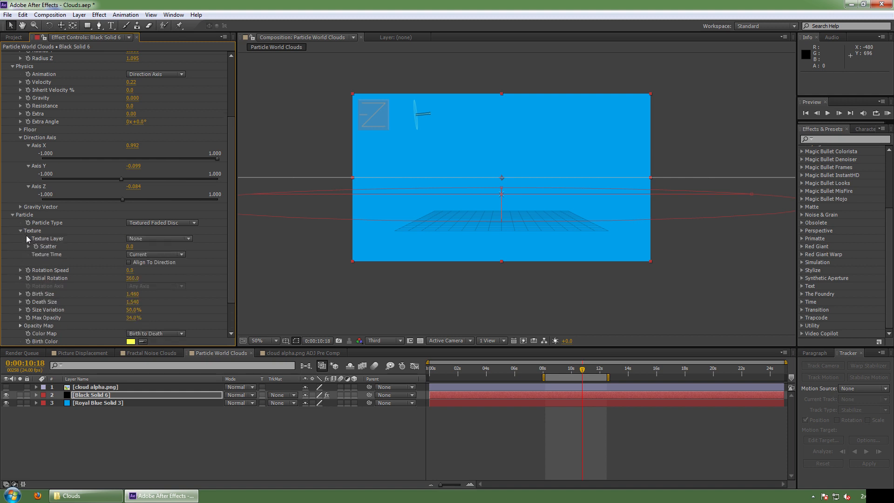
left_click(139, 239)
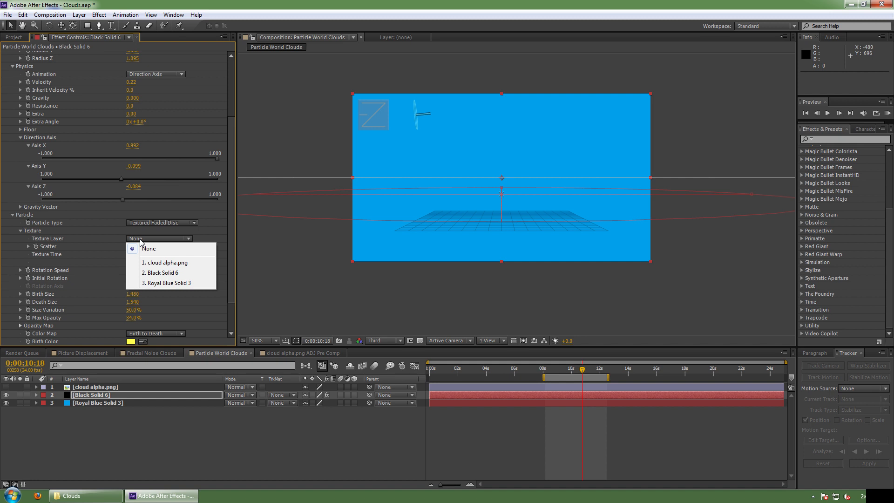
left_click(171, 263)
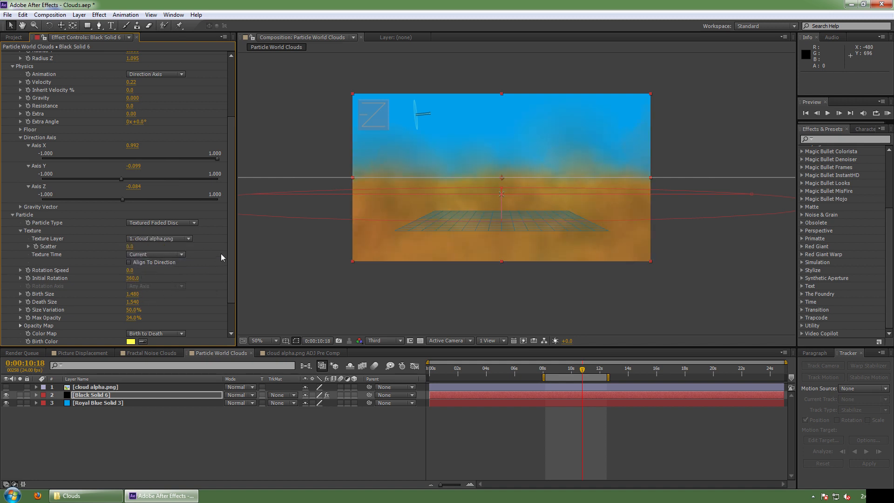
Step: Set the particles' birth color to white (FFFFFF)
left_click_drag(229, 256, 226, 281)
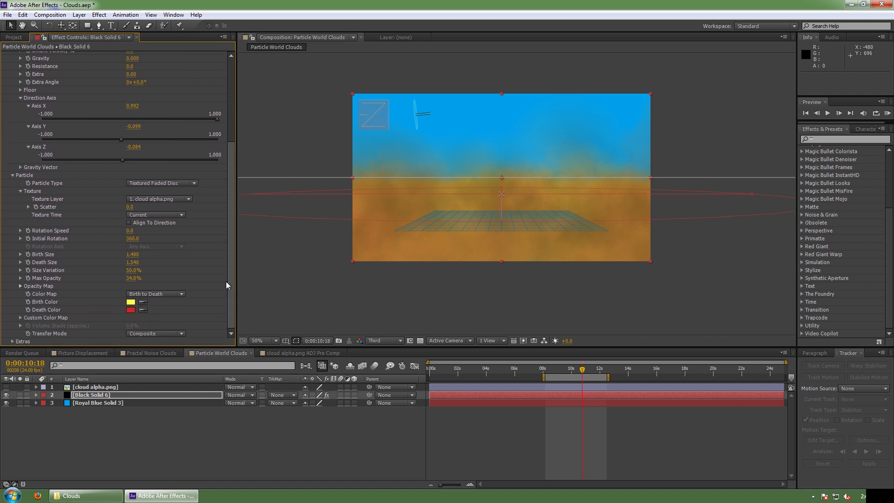
left_click(131, 302)
left_click_drag(540, 305, 522, 278)
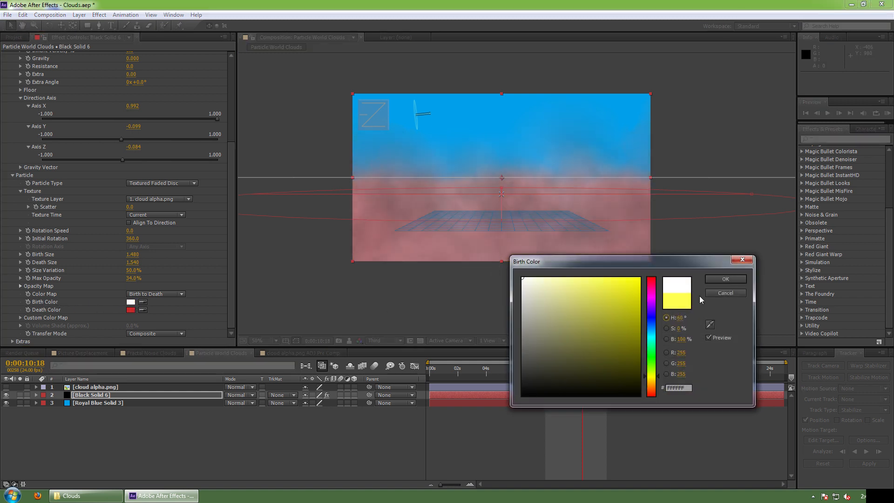
left_click(725, 278)
Step: Set the particles' death color to pale blue (D8E3F7) and scrub the timeline to check the clouds
left_click(132, 309)
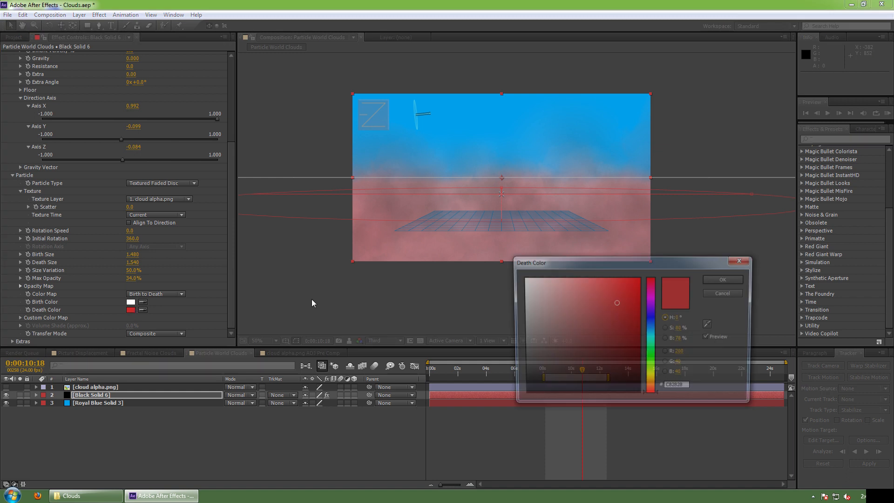
left_click(652, 325)
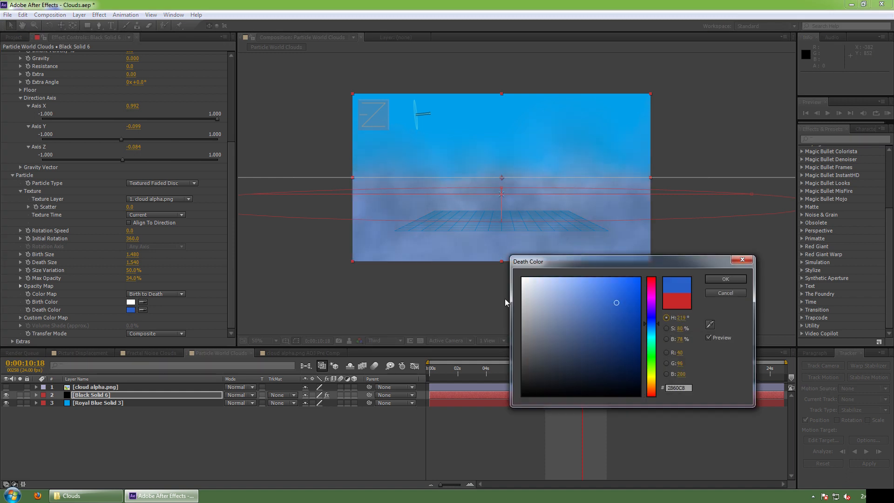
left_click(544, 280)
left_click(536, 281)
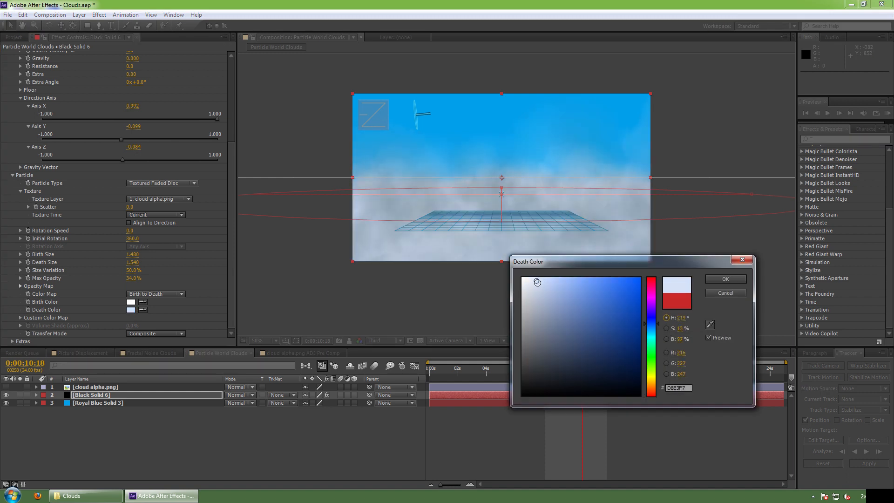
left_click(719, 280)
left_click_drag(555, 367, 588, 372)
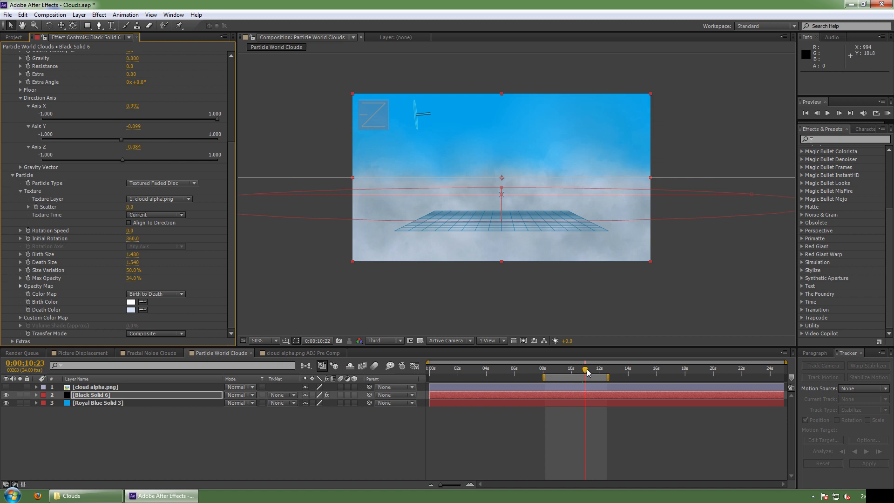
Step: Make the cloud alpha.png layer visible and apply the Tint effect to it
left_click(6, 388)
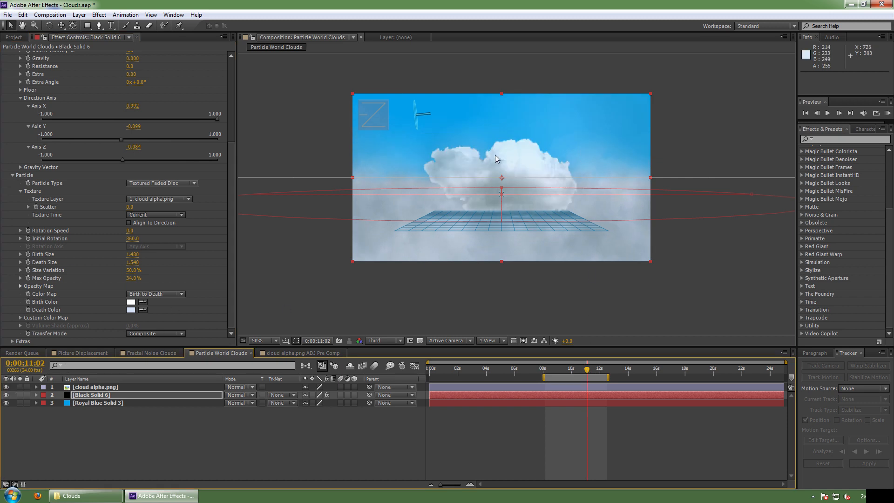
key("ctrl+shift+a")
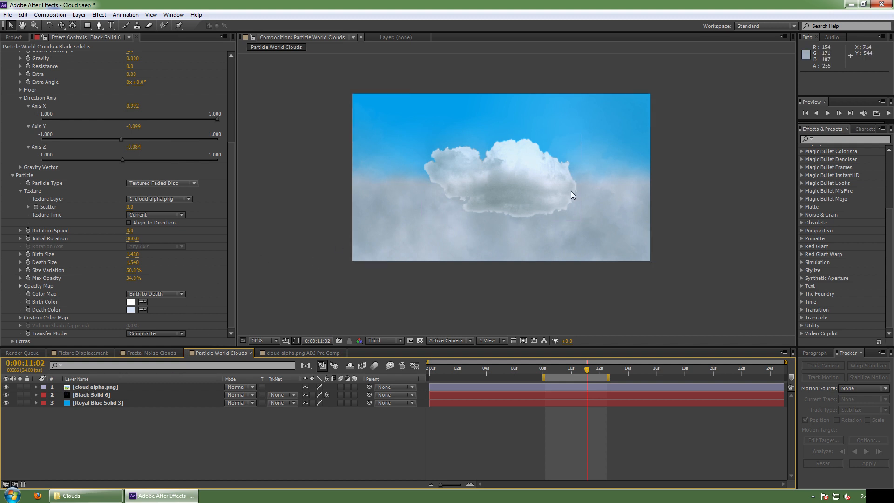
left_click(96, 388)
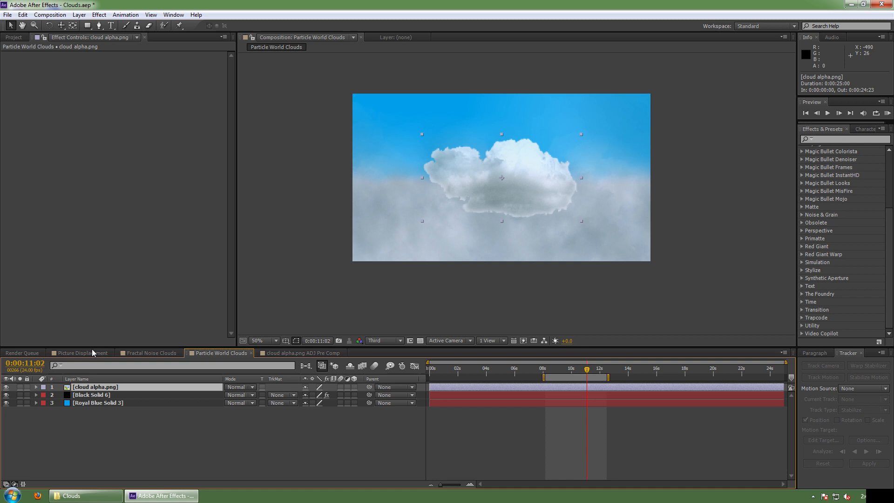
left_click(99, 15)
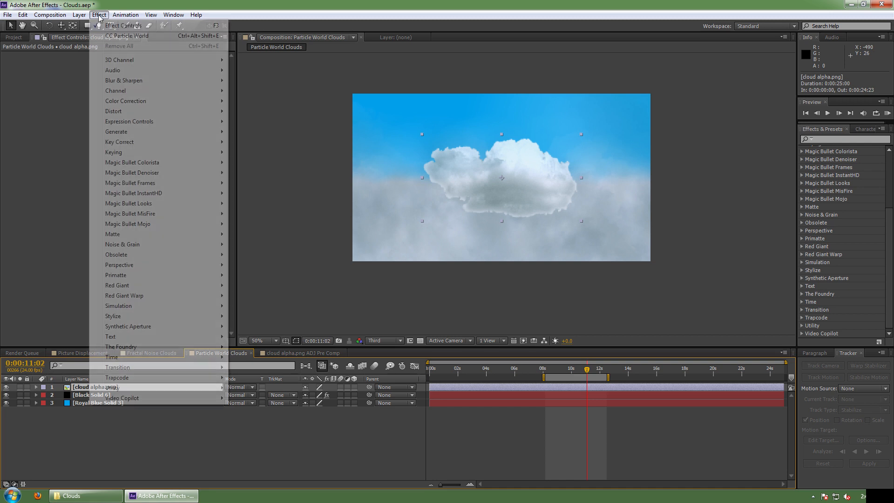
mouse_move(125, 101)
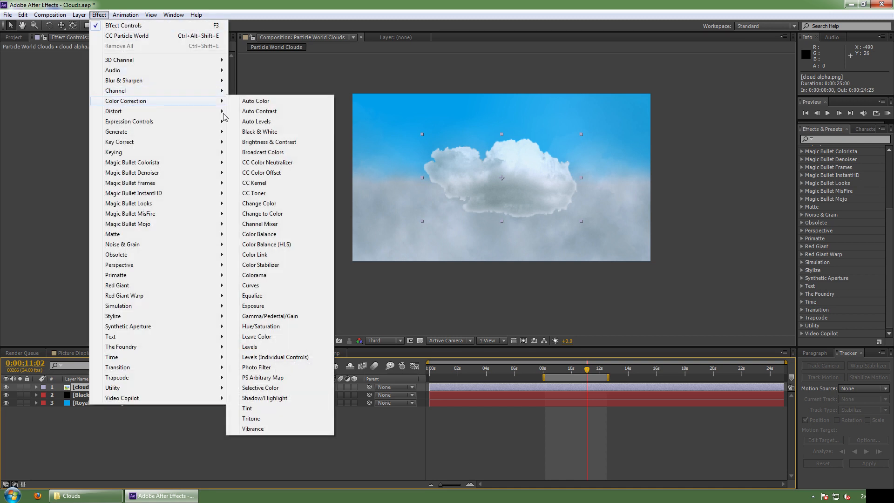
left_click(247, 407)
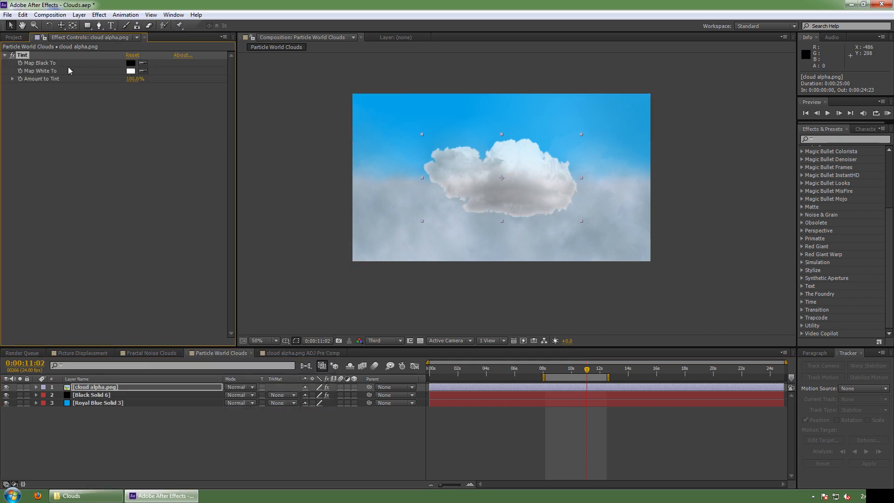
Step: Set the Tint effect's Map Black To color to light cyan blue (7FC8D3)
left_click(131, 63)
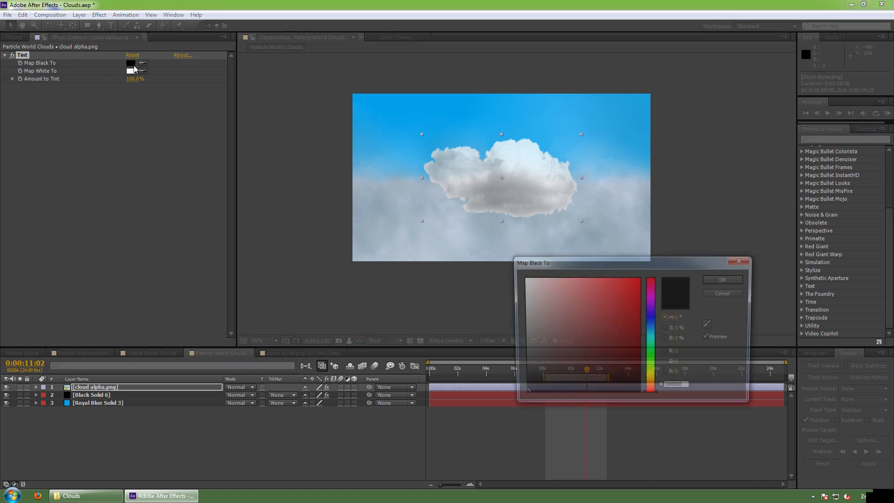
left_click_drag(653, 322, 653, 334)
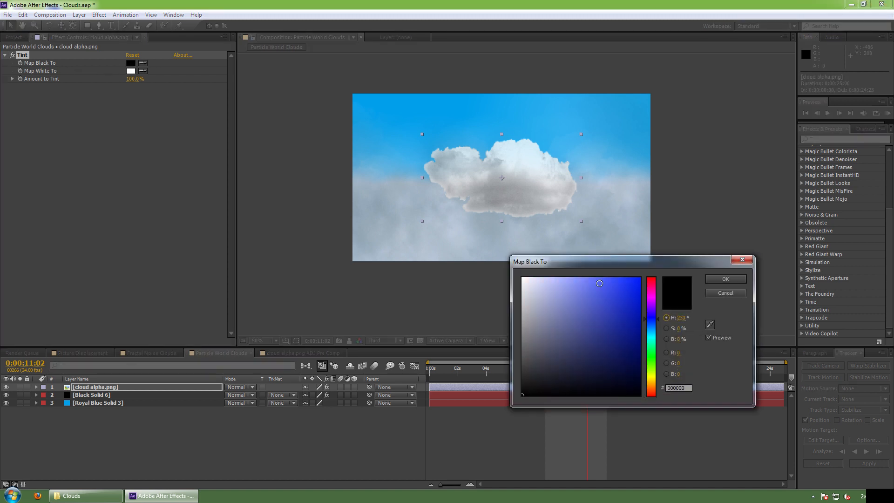
left_click(578, 296)
left_click_drag(579, 296, 569, 298)
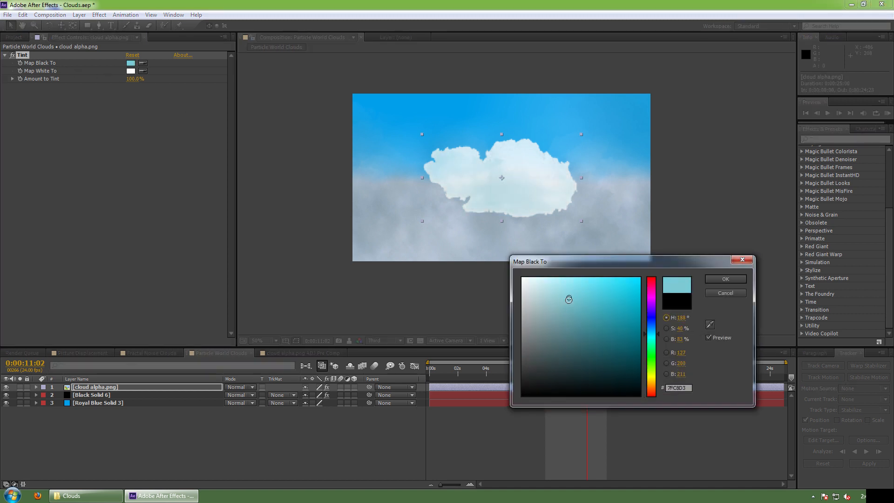
left_click(725, 279)
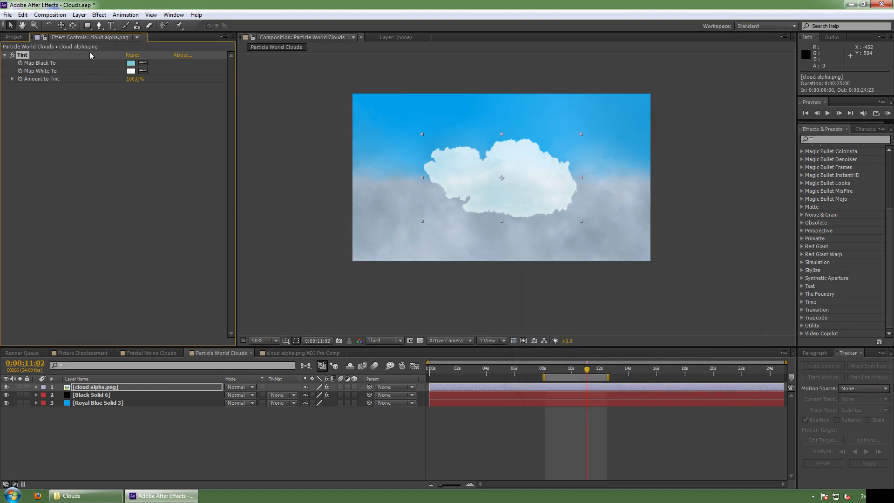
Step: Apply Fast Blur to the cloud alpha.png layer with Blurriness 4.0, and toggle the layer's visibility off and on
left_click(99, 14)
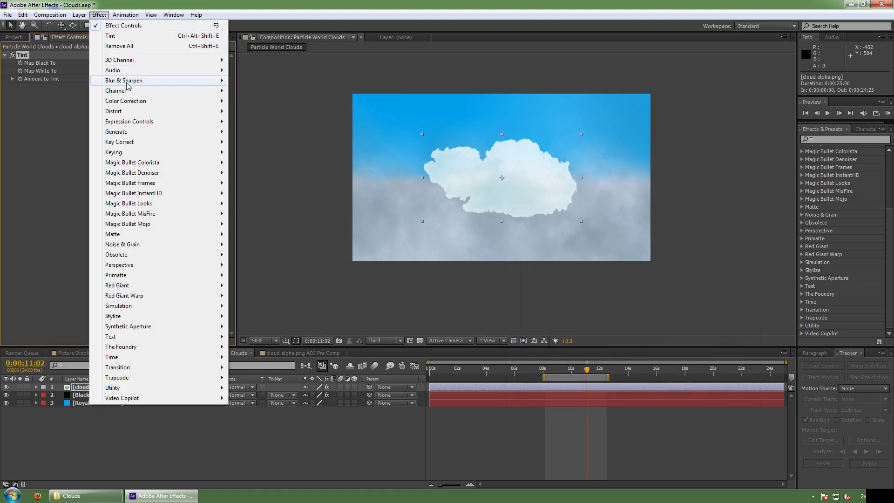
mouse_move(135, 82)
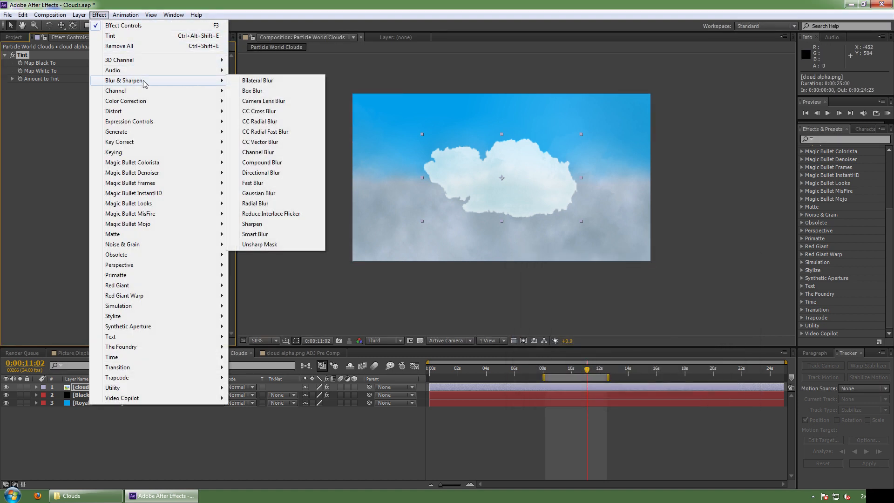
left_click(253, 183)
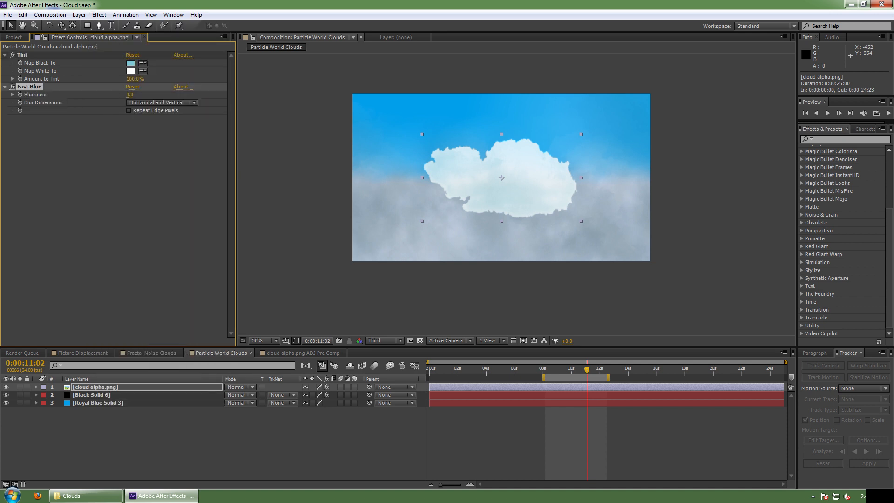
left_click_drag(130, 95, 135, 95)
left_click(6, 387)
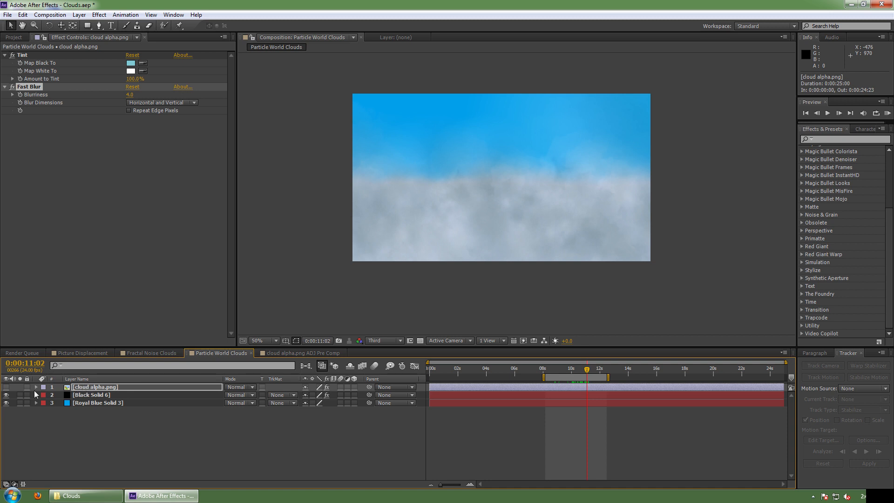
left_click(6, 387)
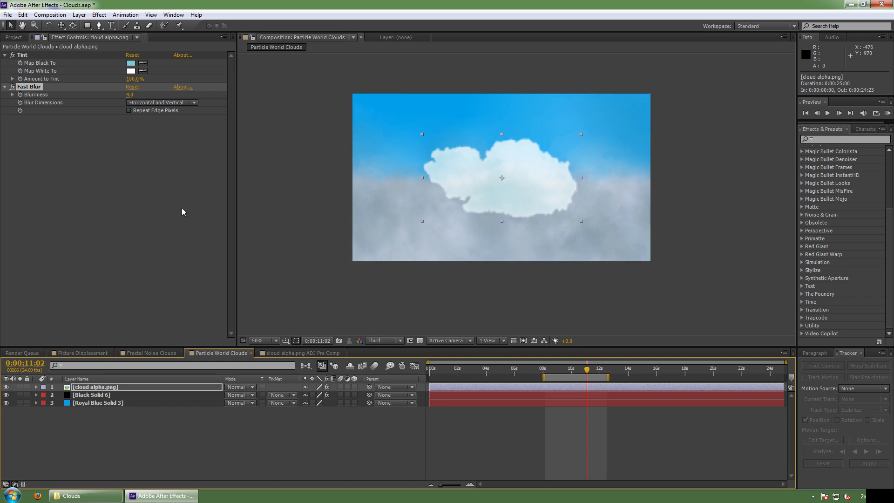
Step: Pre-compose the cloud alpha.png layer, moving all attributes into the new composition and opening it
left_click(110, 389)
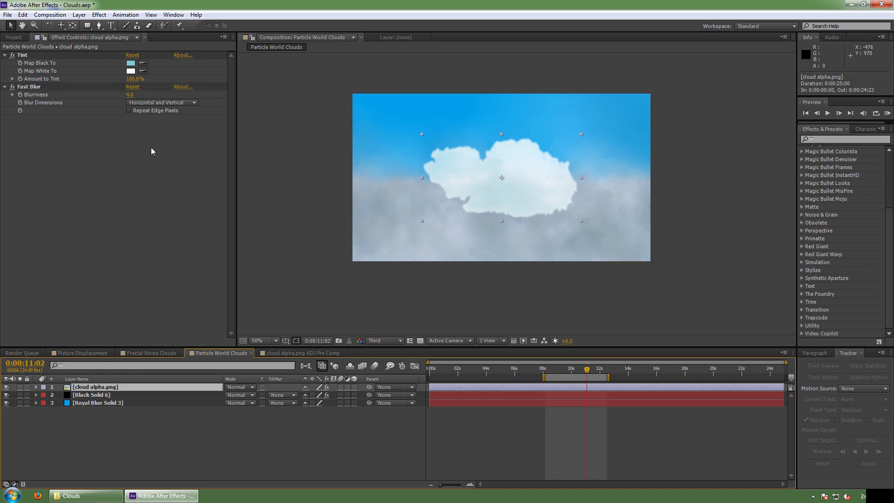
left_click(79, 14)
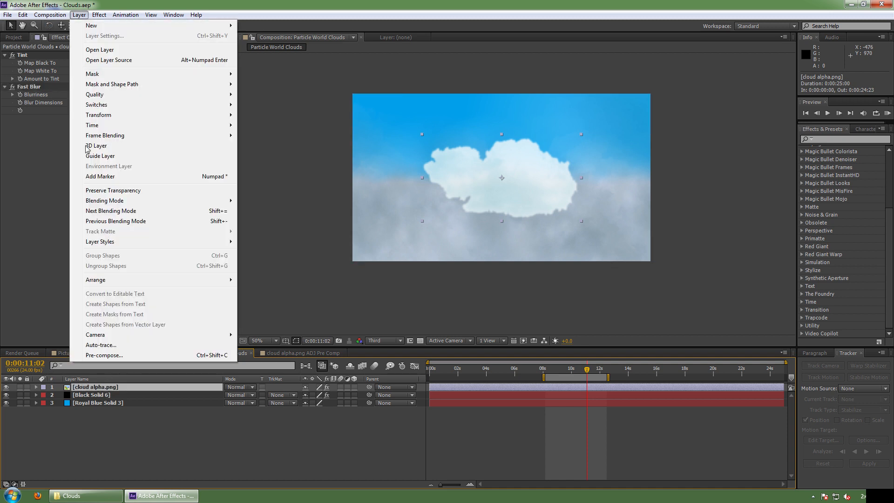
left_click(104, 355)
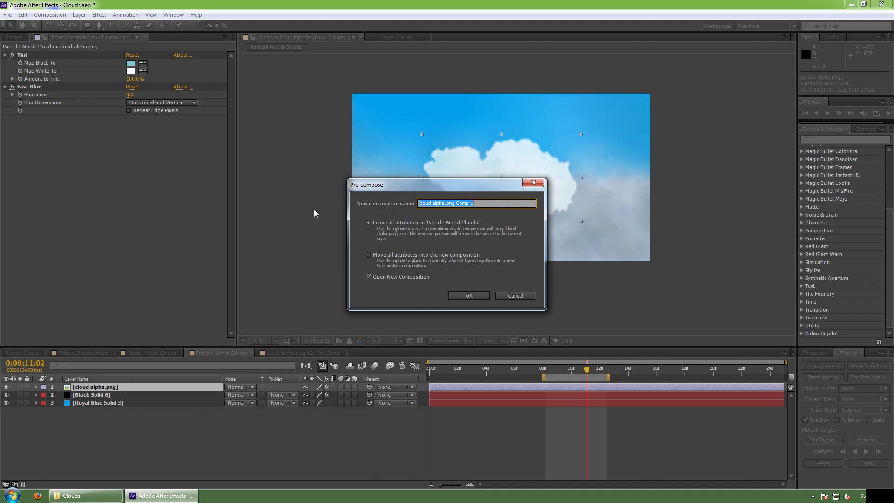
left_click(368, 255)
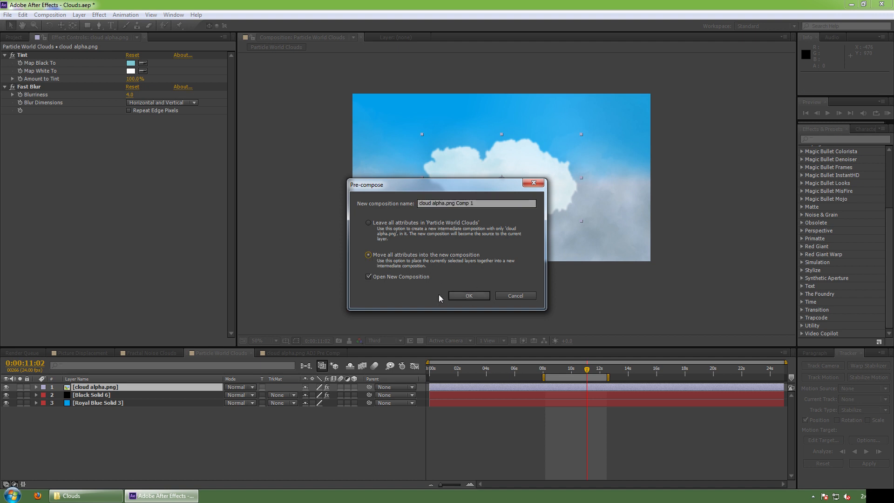
left_click(368, 278)
left_click(367, 277)
left_click(468, 296)
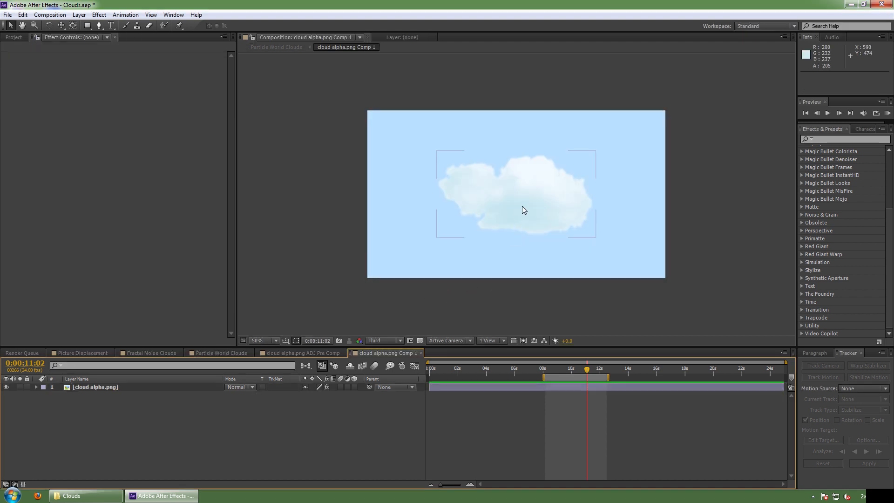
Step: Return to the Particle World Clouds composition, hide the pre-composed cloud layer and scrub the timeline to check the particles
left_click(206, 354)
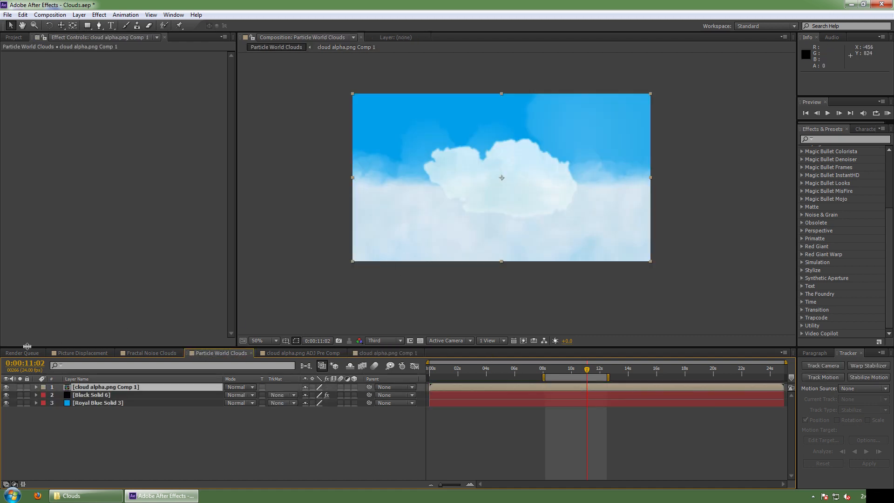
left_click(6, 387)
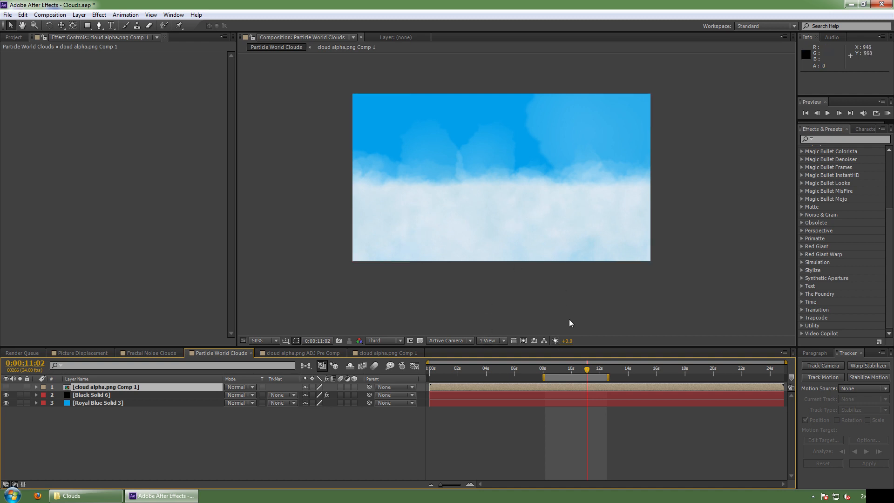
mouse_move(577, 379)
left_mouse_down()
mouse_move(567, 379)
mouse_move(584, 384)
left_mouse_up()
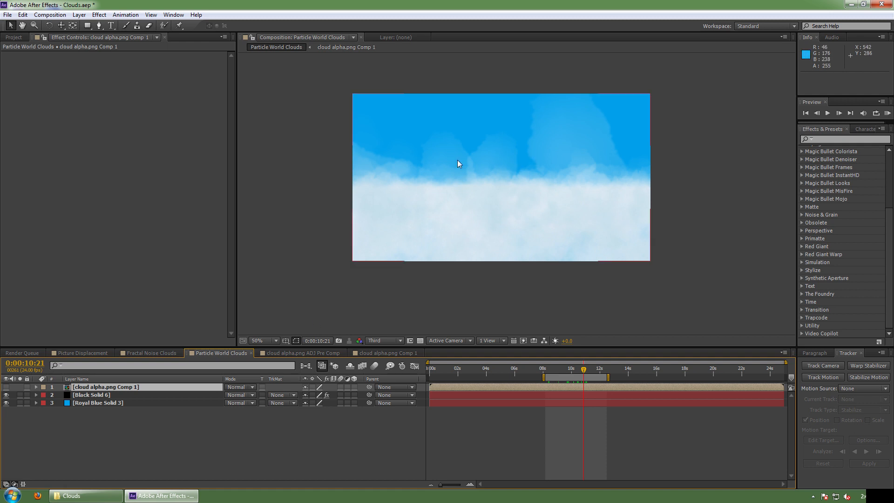
Step: Create a black 1280 x 720 solid and place it between the particle layer and the blue background
left_click(86, 15)
mouse_move(83, 22)
left_click(259, 36)
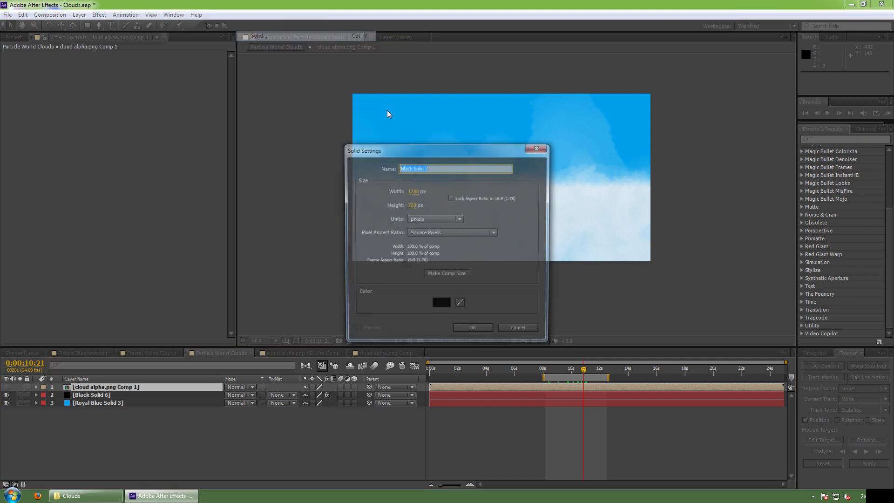
left_click(473, 331)
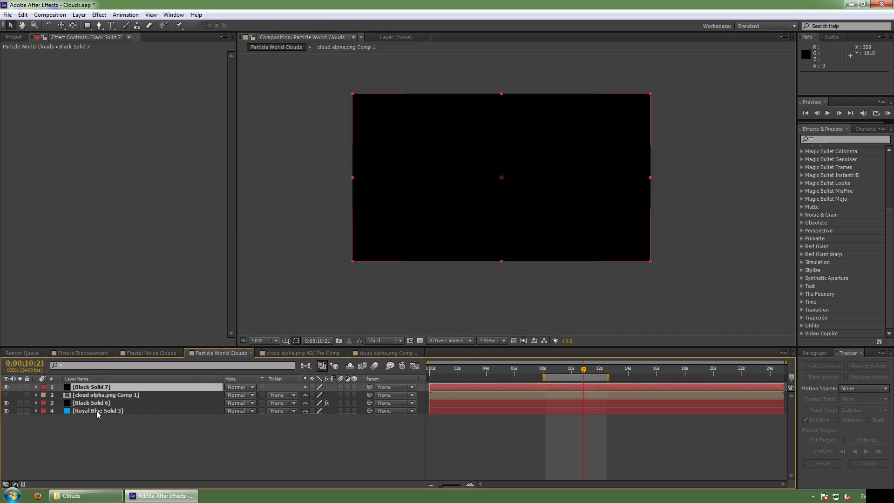
left_click_drag(89, 395, 87, 407)
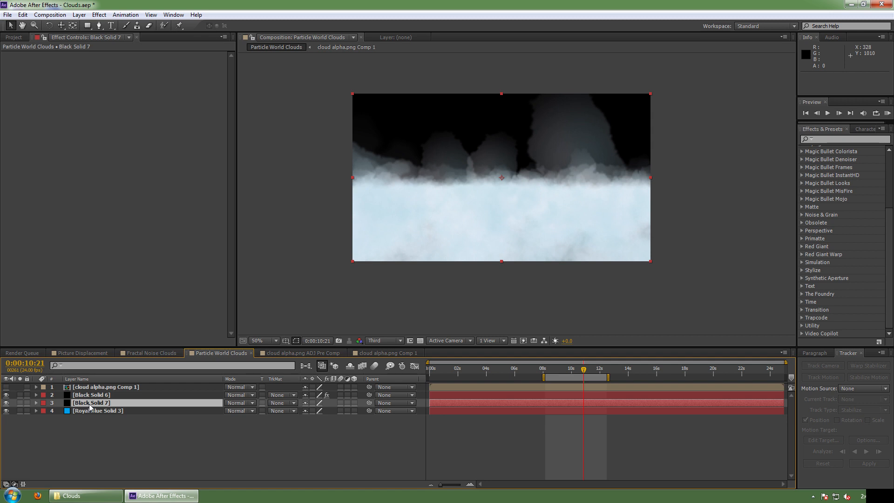
Step: Apply the Optical Flares effect to the new black solid and load the Evening Sun preset
left_click(99, 14)
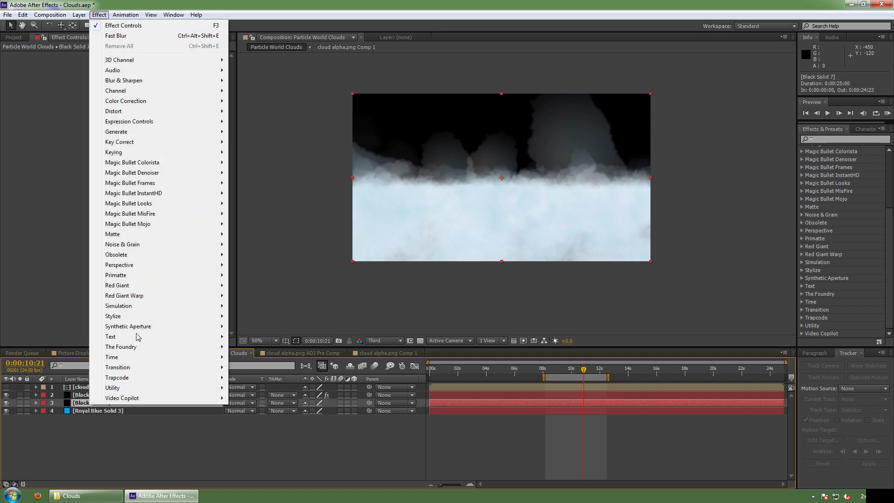
mouse_move(156, 399)
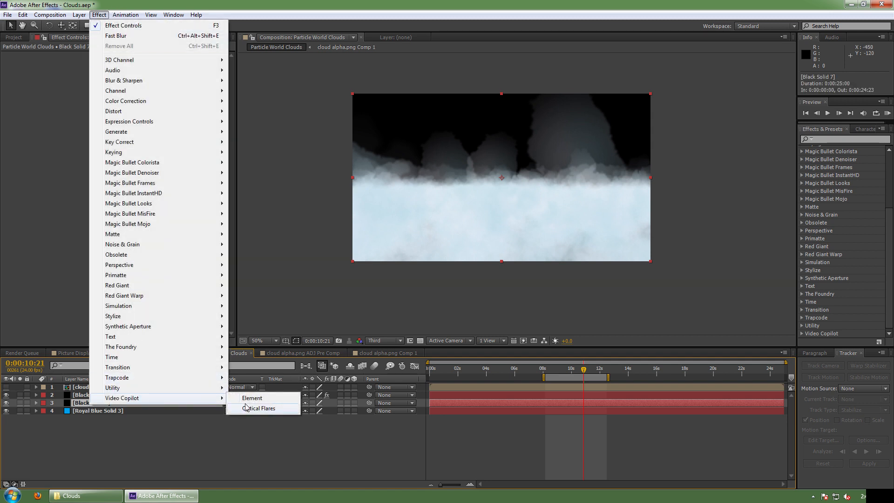
left_click(257, 408)
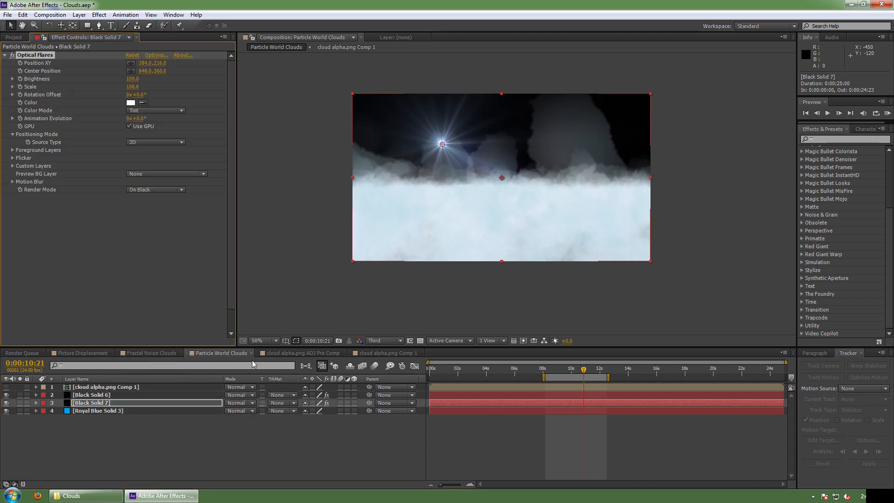
left_click(154, 54)
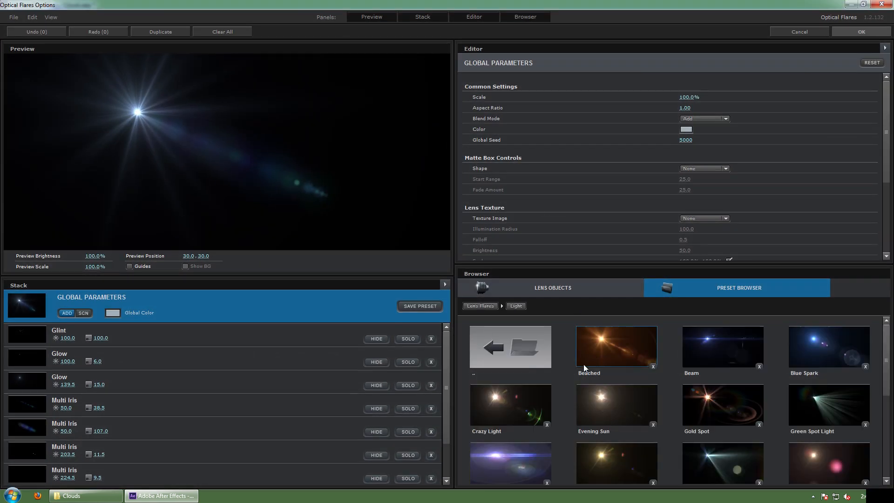
left_click(597, 398)
left_click(861, 32)
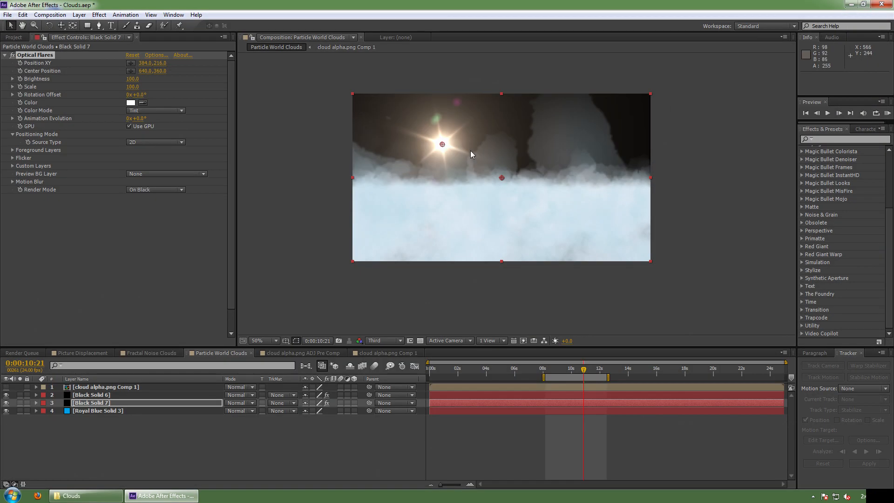
Step: Place the flare at about 628, 320 with its center position at 372, 698, and set its brightness to 200
left_click_drag(493, 158, 509, 167)
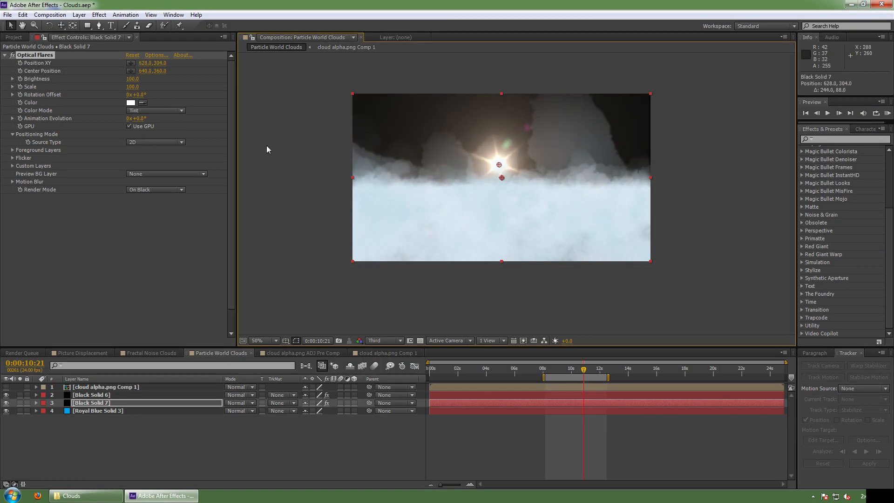
left_click_drag(132, 79, 178, 79)
left_click_drag(499, 164, 439, 257)
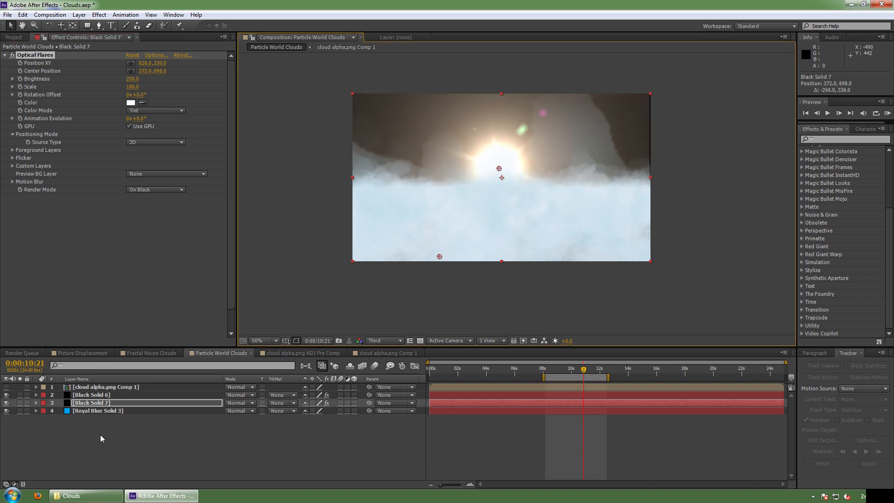
Step: Set the flare solid's blending mode to Screen and lower the flare to about 626, 360 at the cloud line
left_click(237, 403)
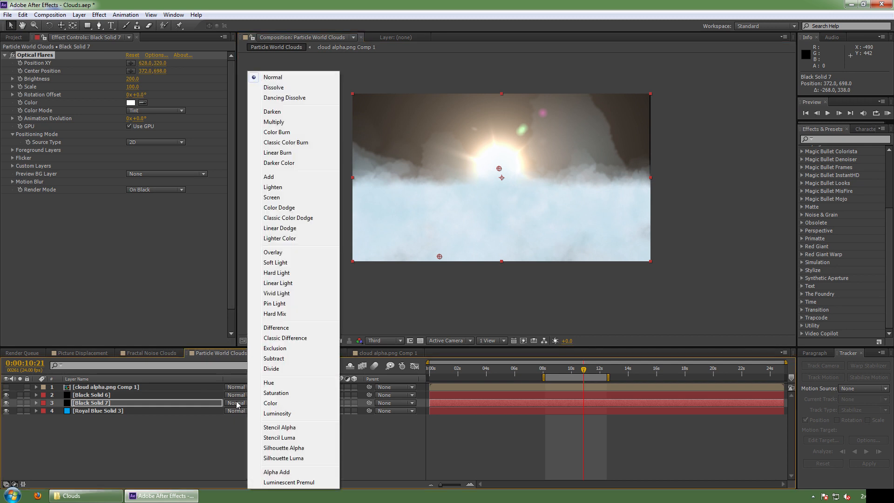
left_click(272, 197)
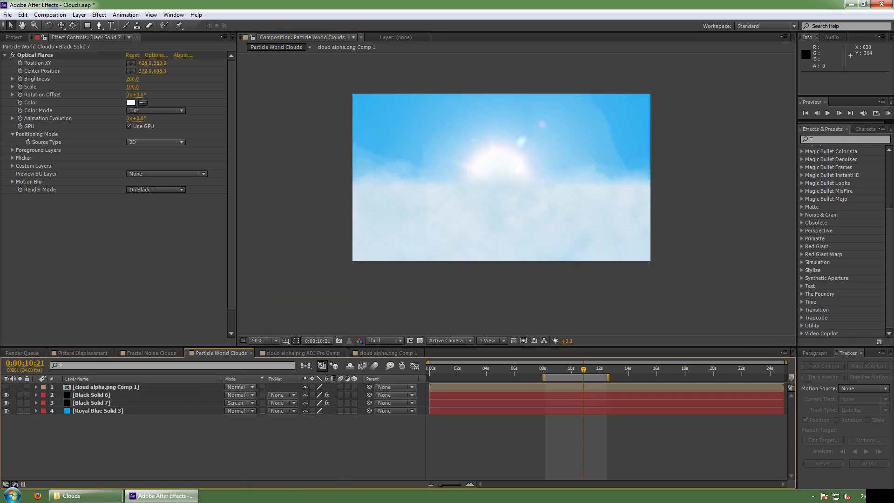
left_click_drag(549, 371, 591, 379)
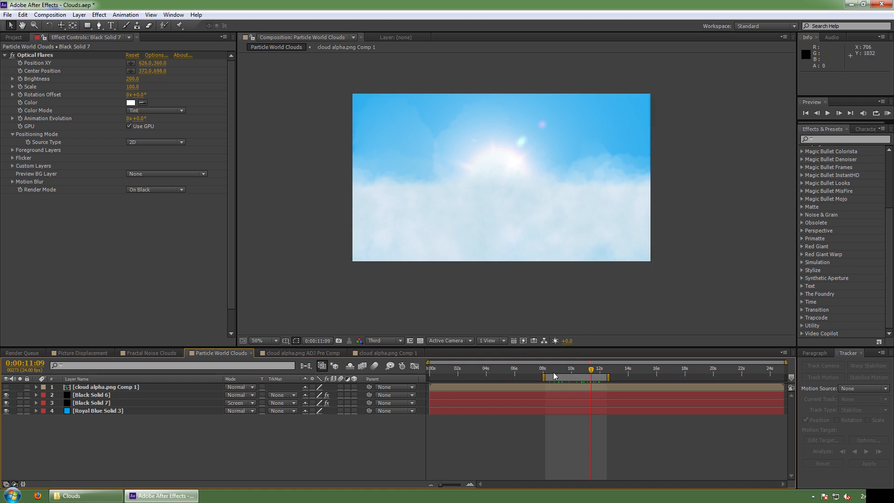
Step: Review the Picture Displacement, Fractal Noise Clouds and Particle World Clouds compositions at different times
left_click(147, 351)
left_click(102, 353)
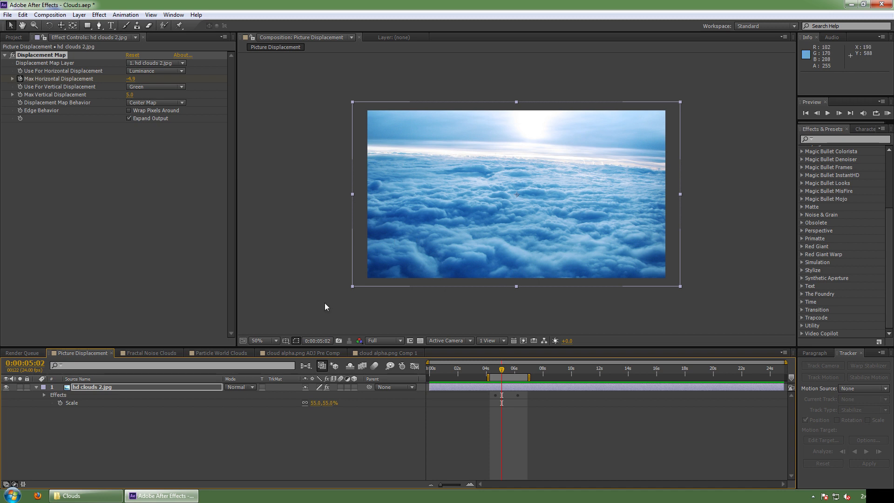
left_click(144, 353)
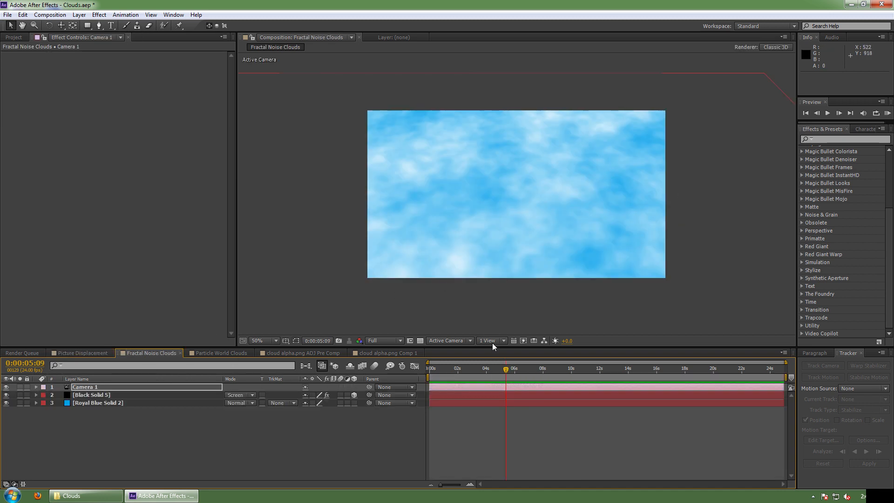
mouse_move(503, 373)
left_mouse_down()
mouse_move(488, 373)
mouse_move(517, 372)
left_mouse_up()
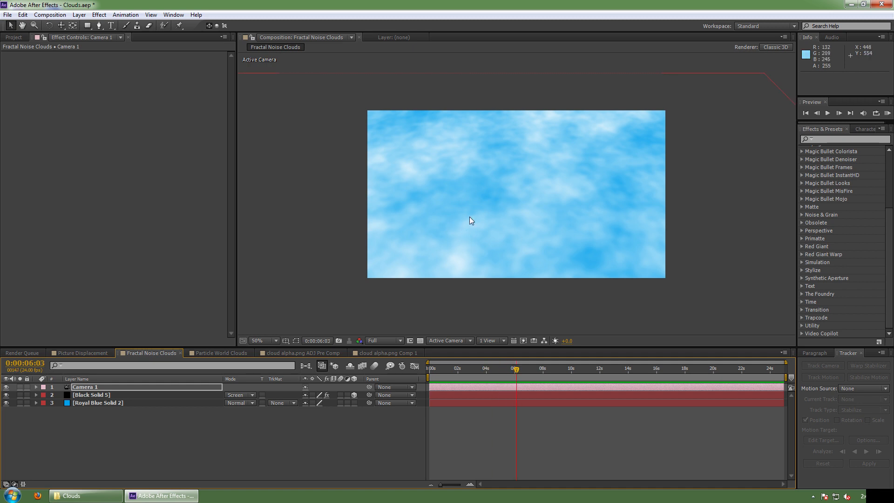
left_click(214, 353)
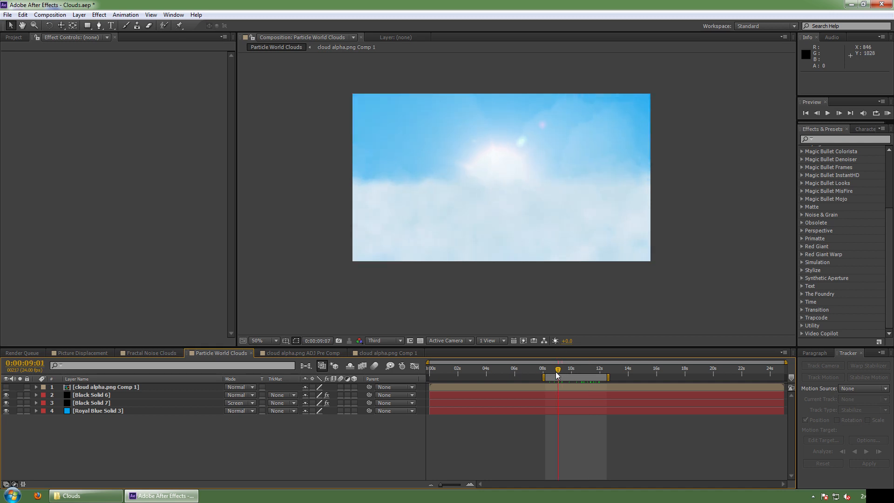
left_click(572, 368)
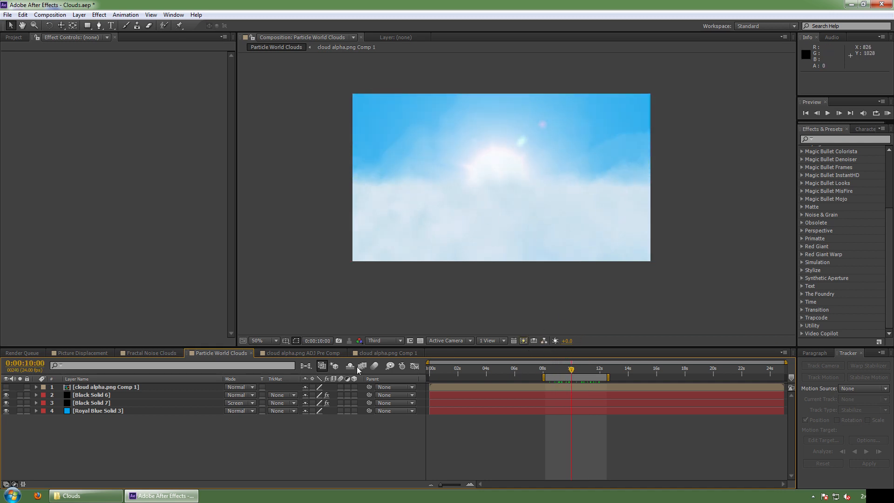
Step: Generate Brainstorm variations of the Fractal Noise effect on Black Solid 5 in the Fractal Noise Clouds composition
left_click(159, 352)
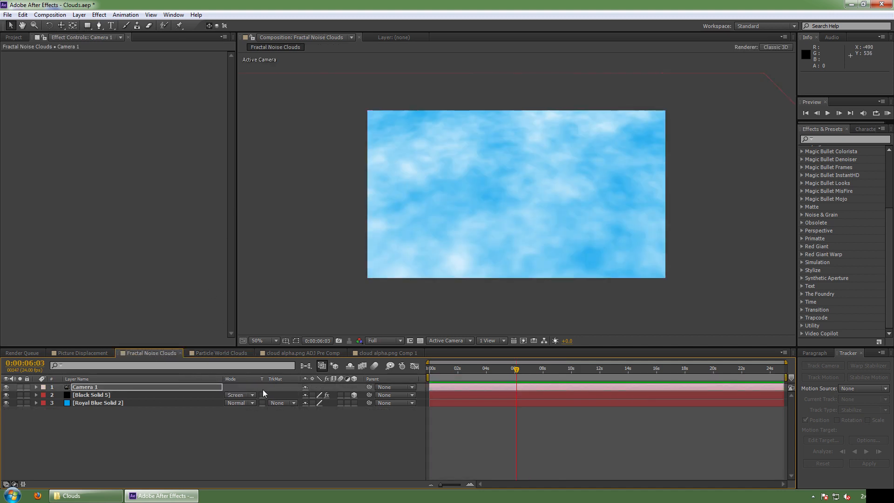
left_click(81, 396)
left_click(26, 56)
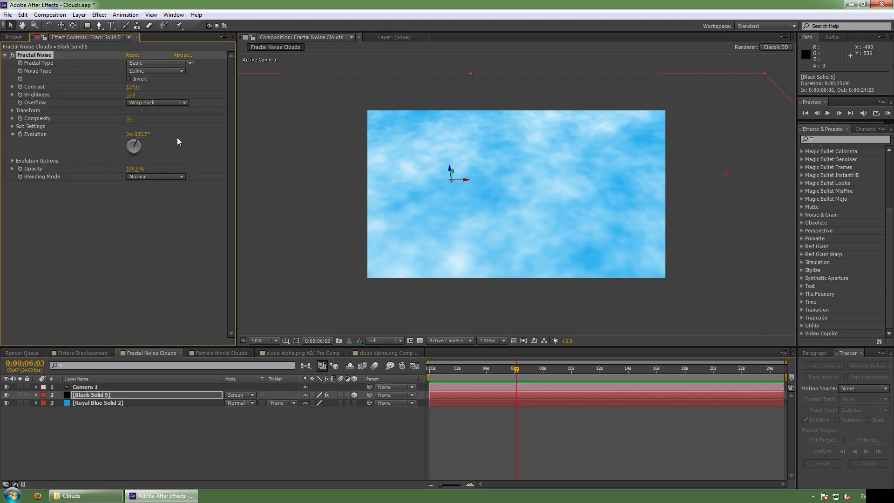
left_click(390, 366)
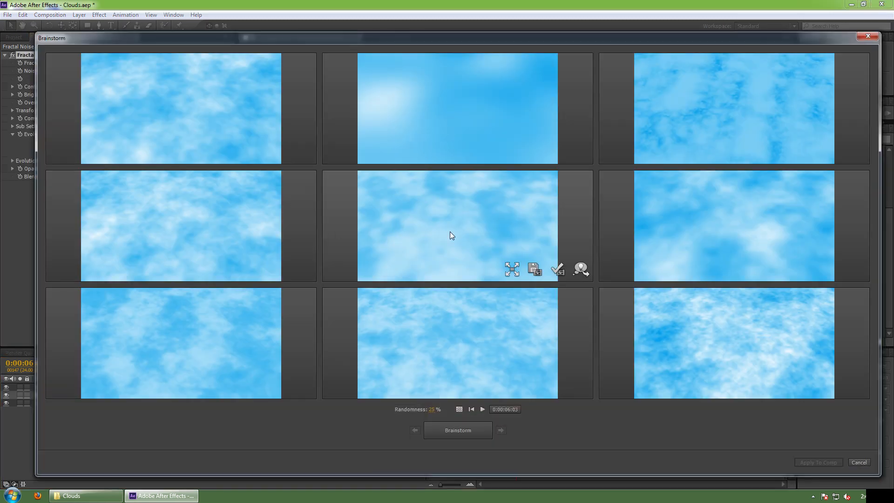